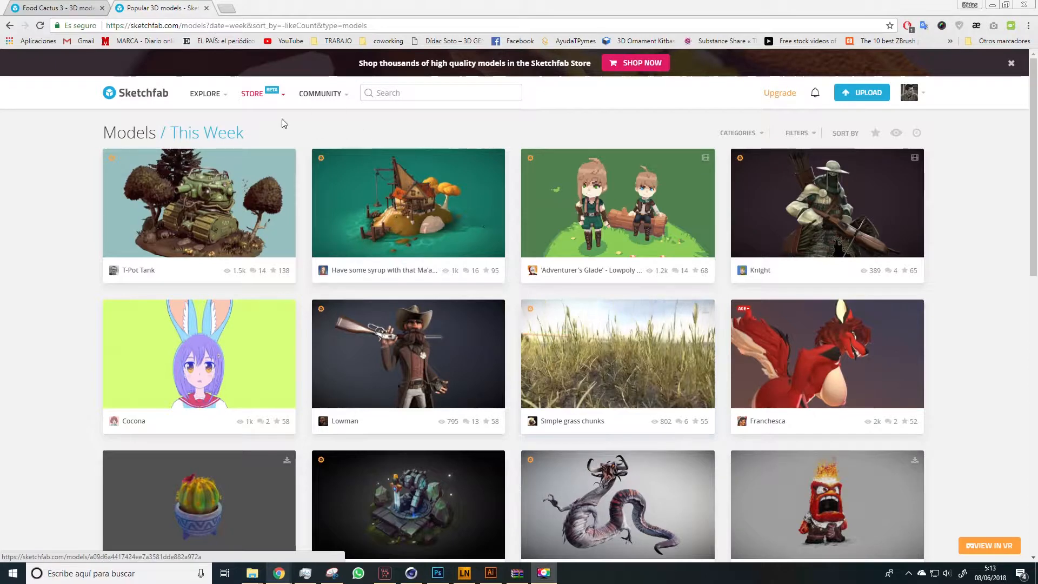
# Upload Food cactus 3.fbx from the CURSO CACTUS folder as a new model
pyautogui.moveTo(205, 95)
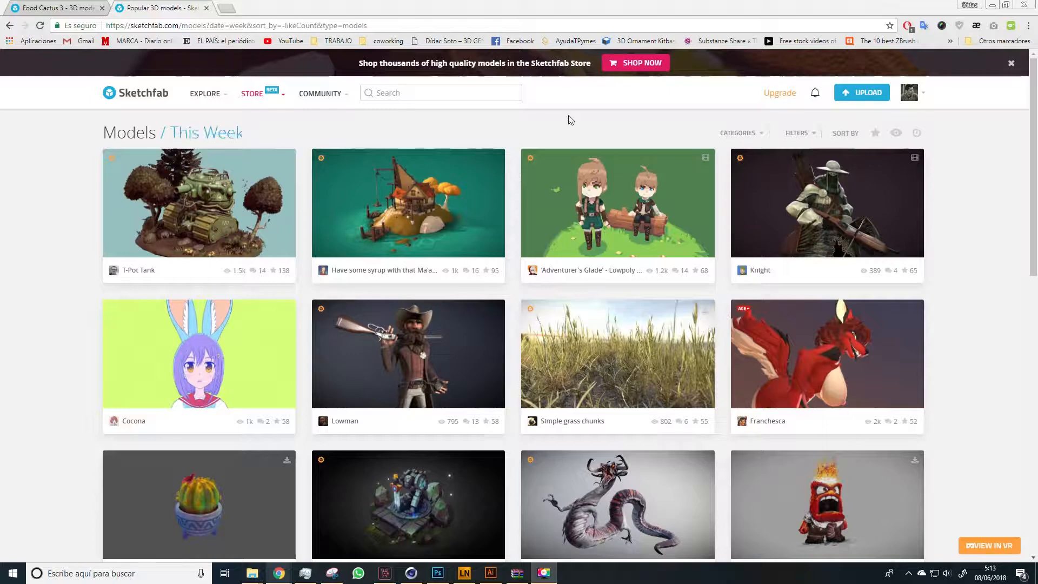
pyautogui.click(867, 93)
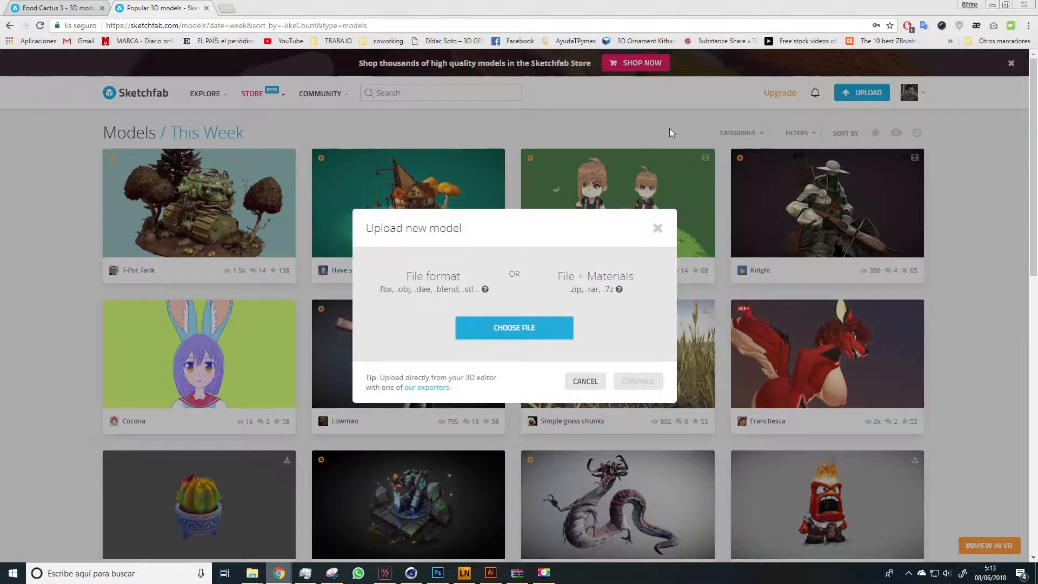
pyautogui.click(519, 326)
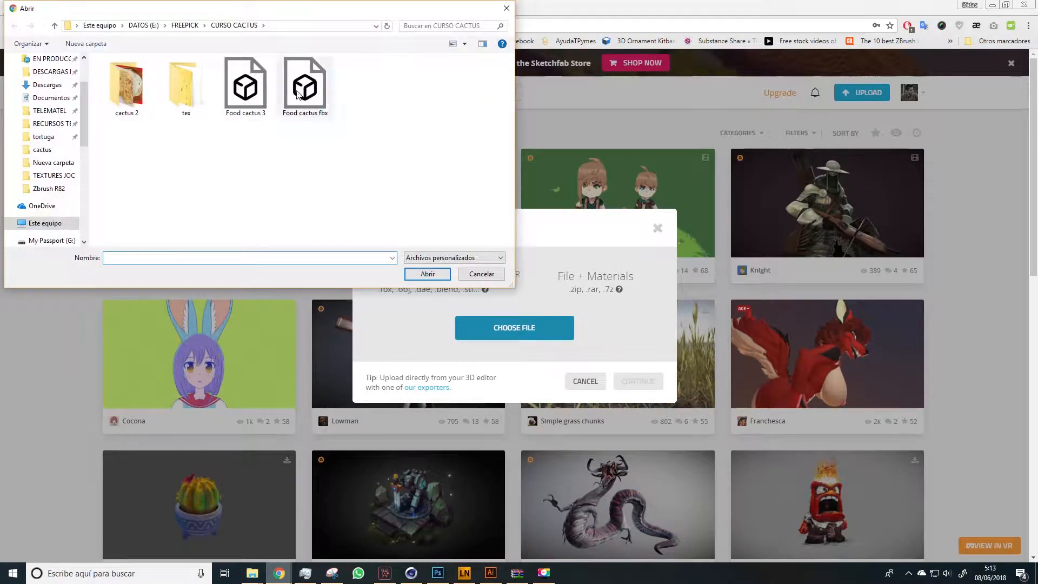
pyautogui.click(254, 87)
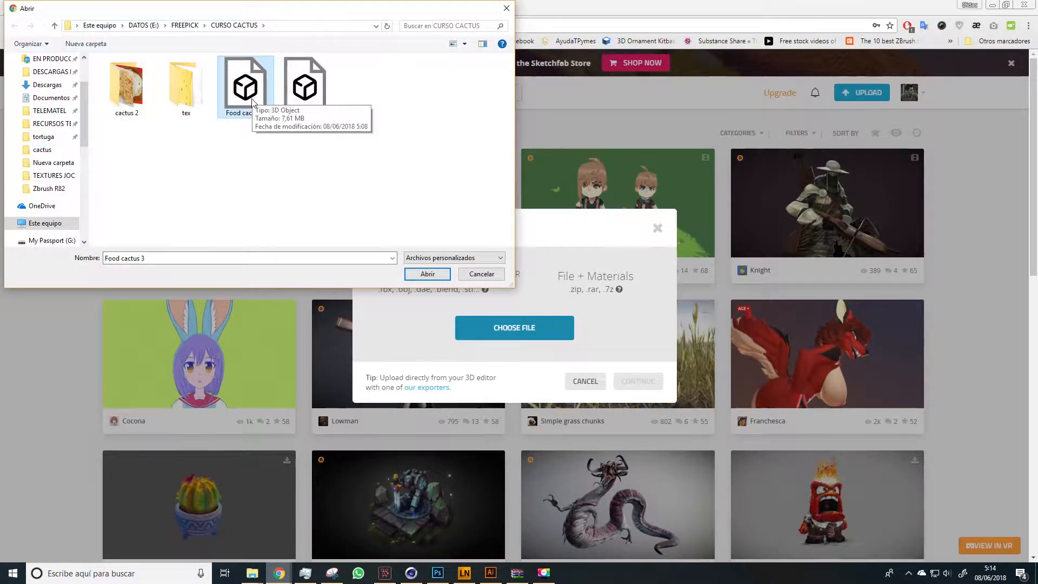
pyautogui.click(427, 275)
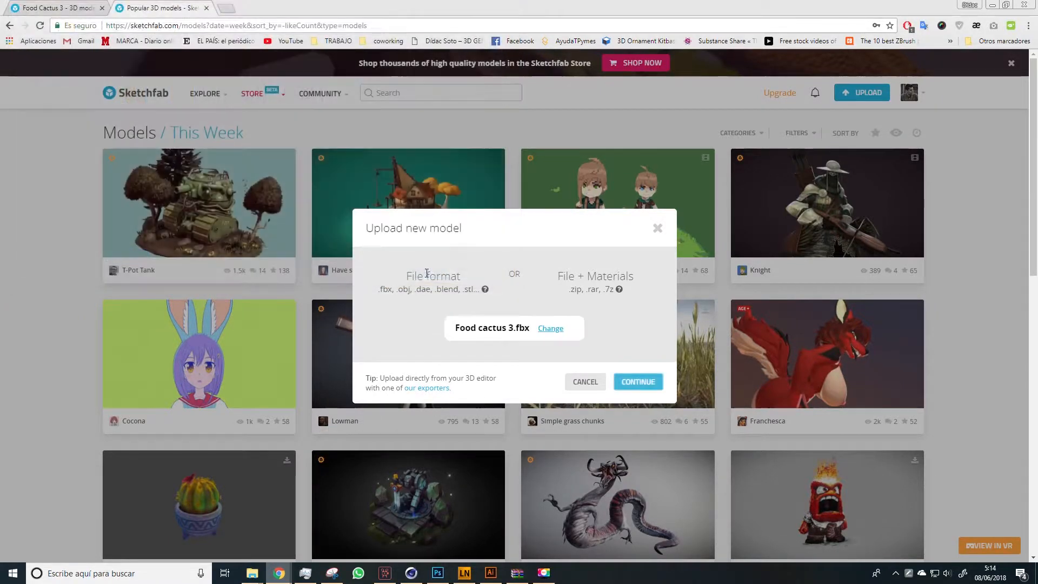
pyautogui.click(634, 382)
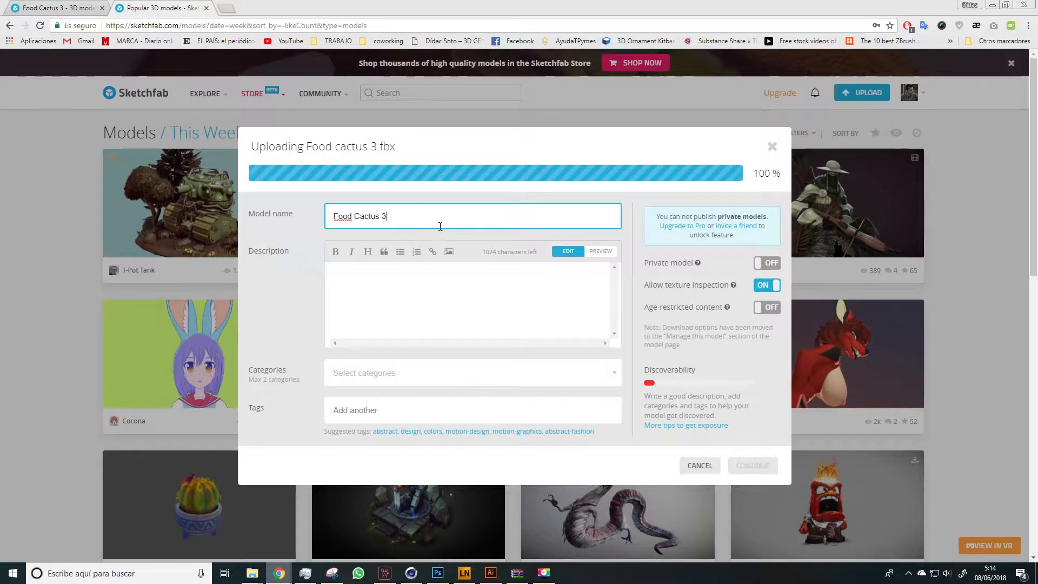
# Check the model name and description fields in the upload details, and close the dialog
pyautogui.moveTo(401, 216); pyautogui.dragTo(323, 214)
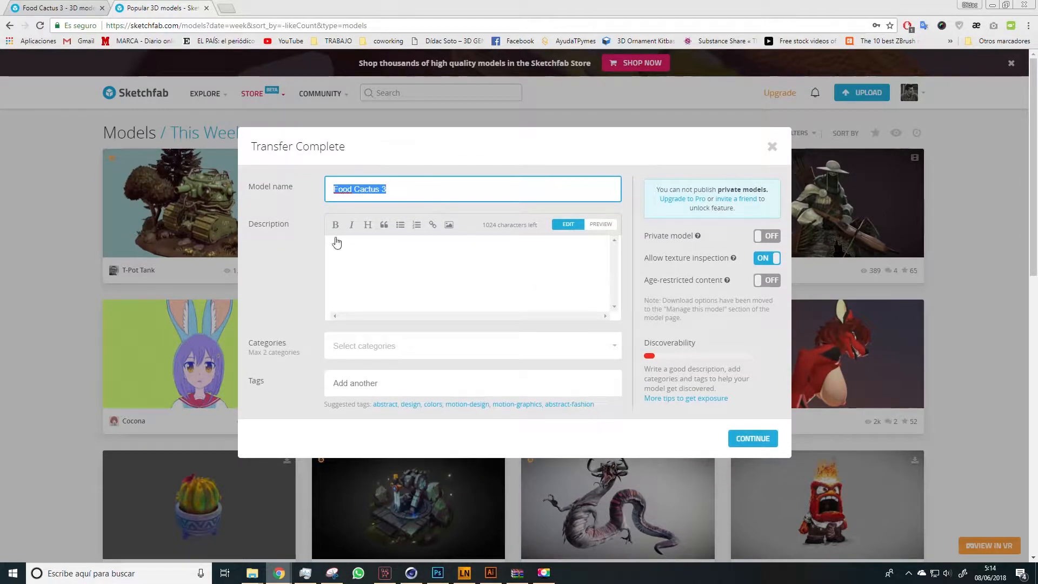
pyautogui.click(337, 247)
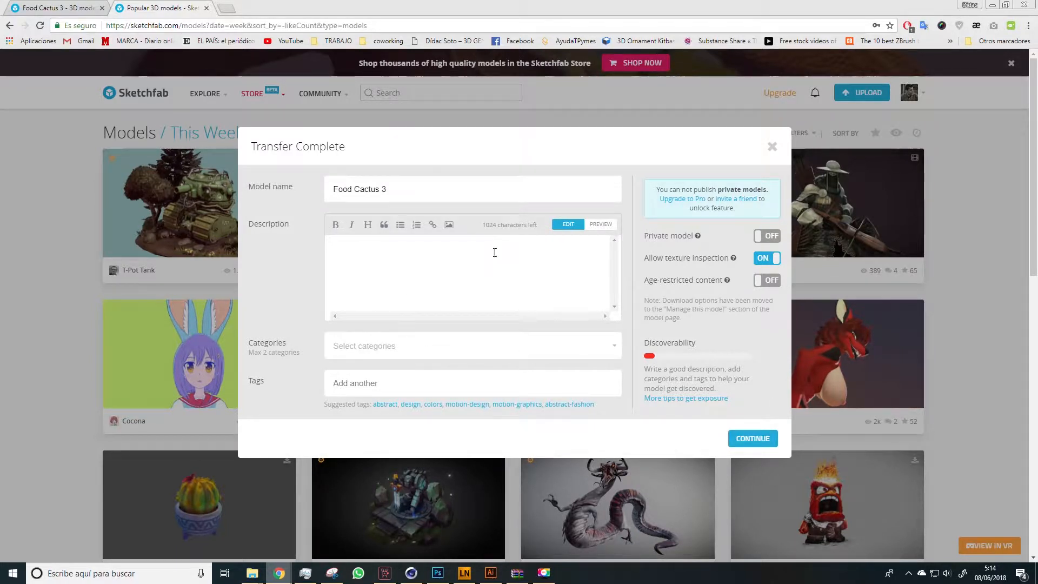
pyautogui.click(774, 152)
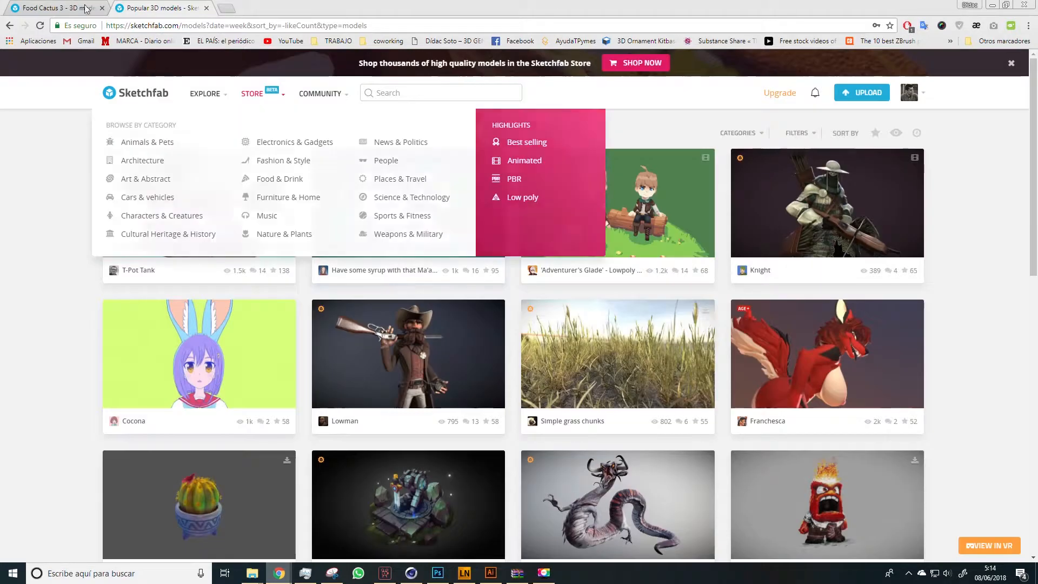
# Switch to the Food Cactus 3 draft page, inspect the model from close up and far away, and open its 3D settings
pyautogui.moveTo(597, 353); pyautogui.dragTo(337, 191)
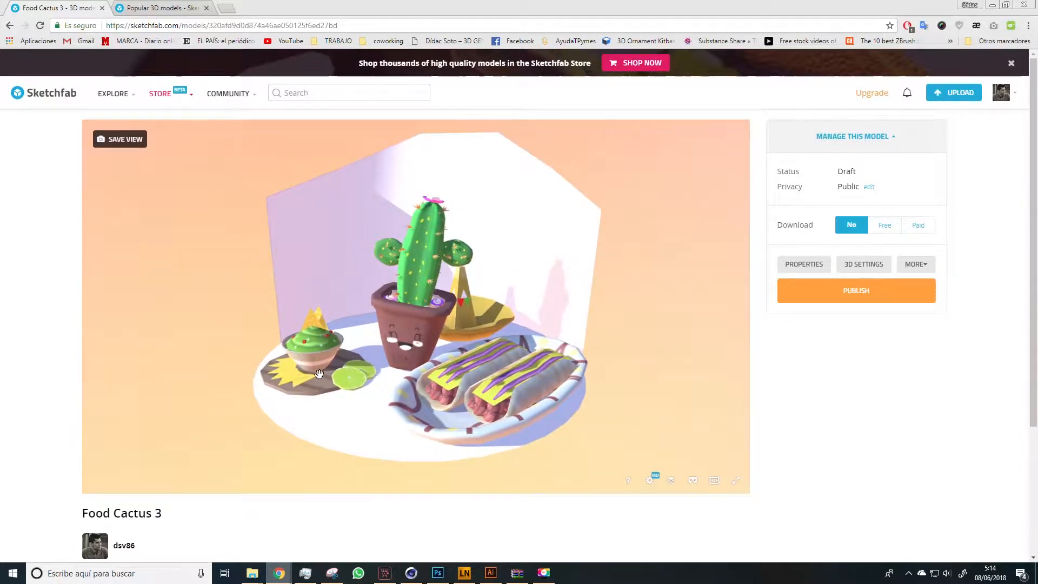
pyautogui.scroll(3, 408, 336)
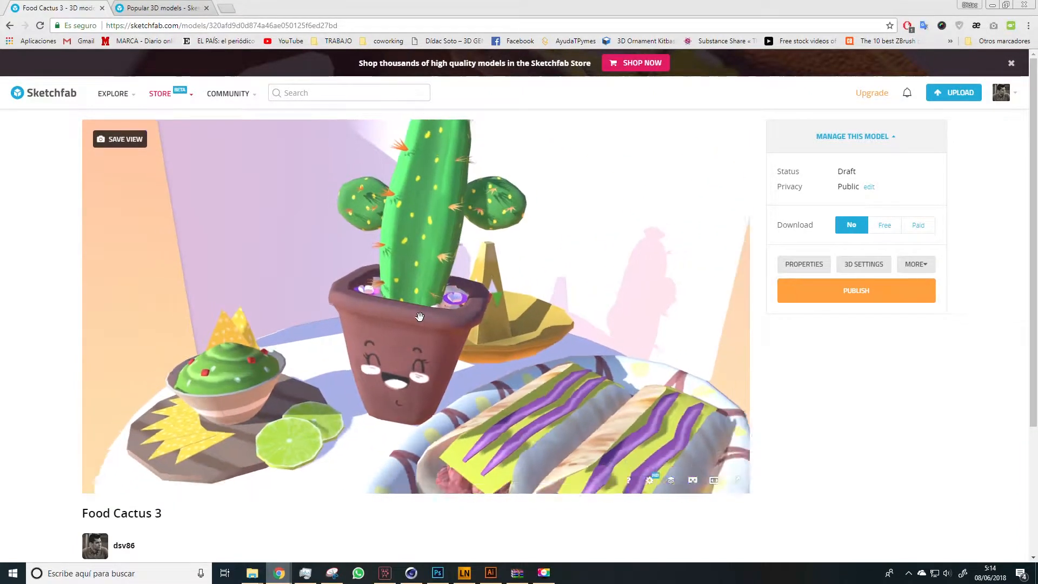
pyautogui.scroll(-2, 449, 339)
pyautogui.scroll(-2, 387, 400)
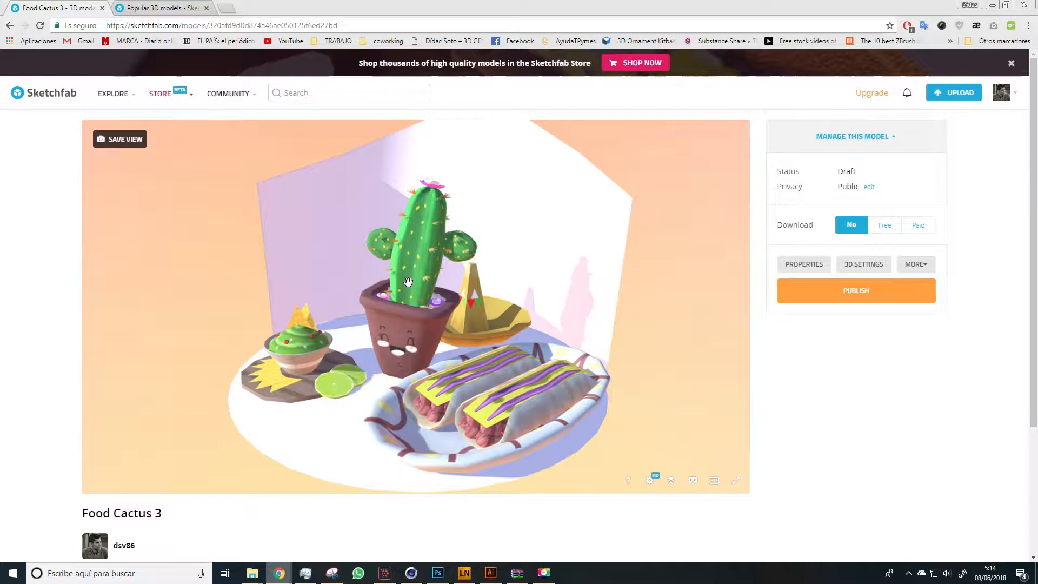
pyautogui.click(857, 264)
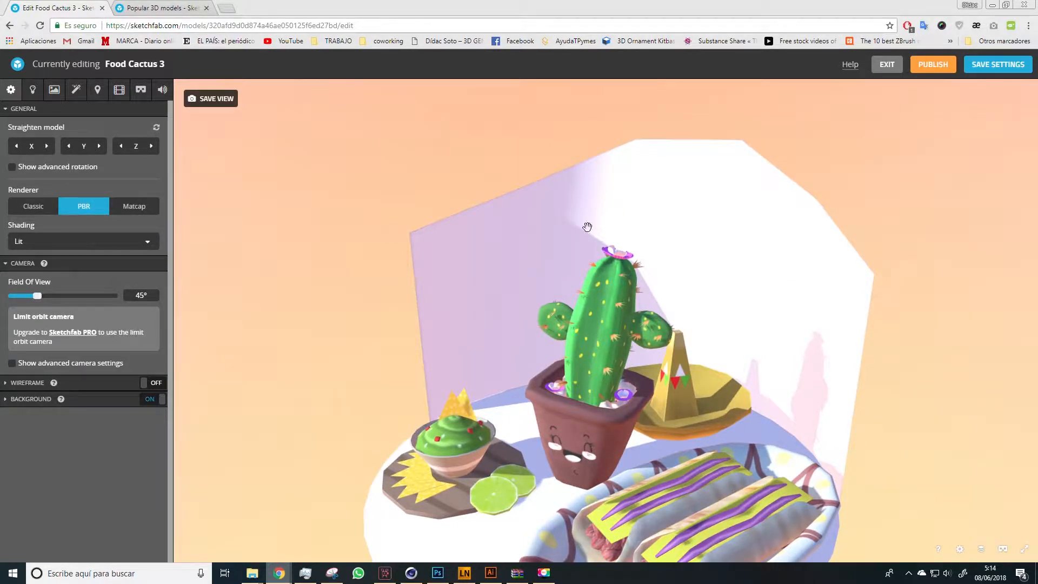
# Import the fondo image from cactus 2's texturas acabadas folder as the base color texture of the backdrop material Mat.6
pyautogui.click(56, 92)
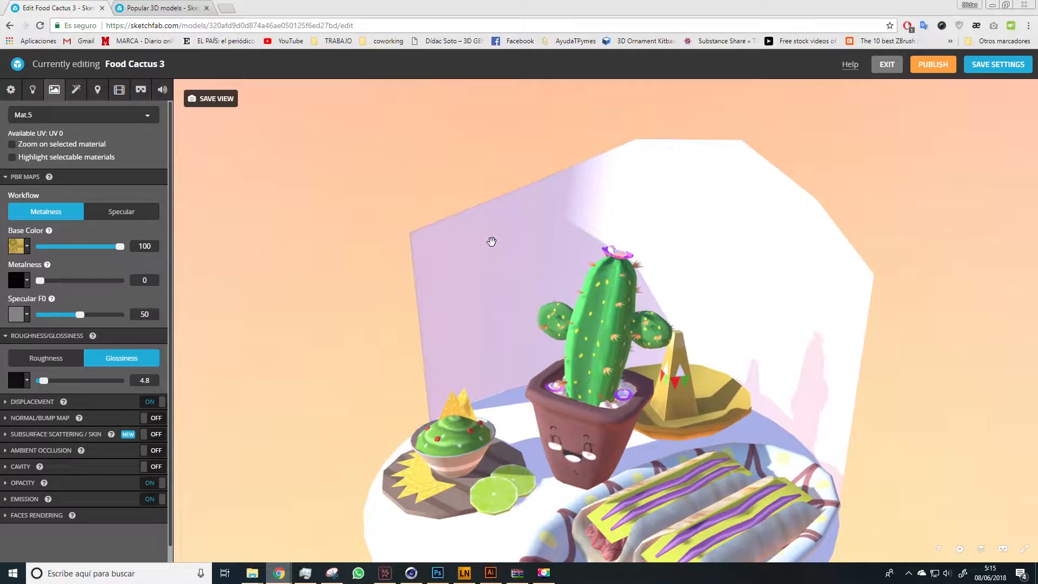
pyautogui.click(492, 242)
pyautogui.click(15, 247)
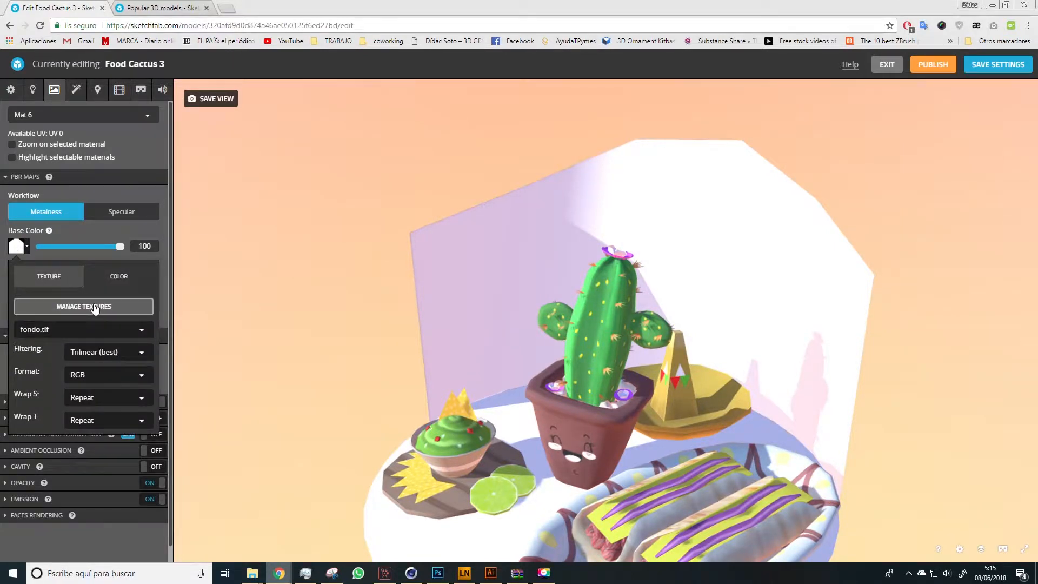
pyautogui.click(94, 306)
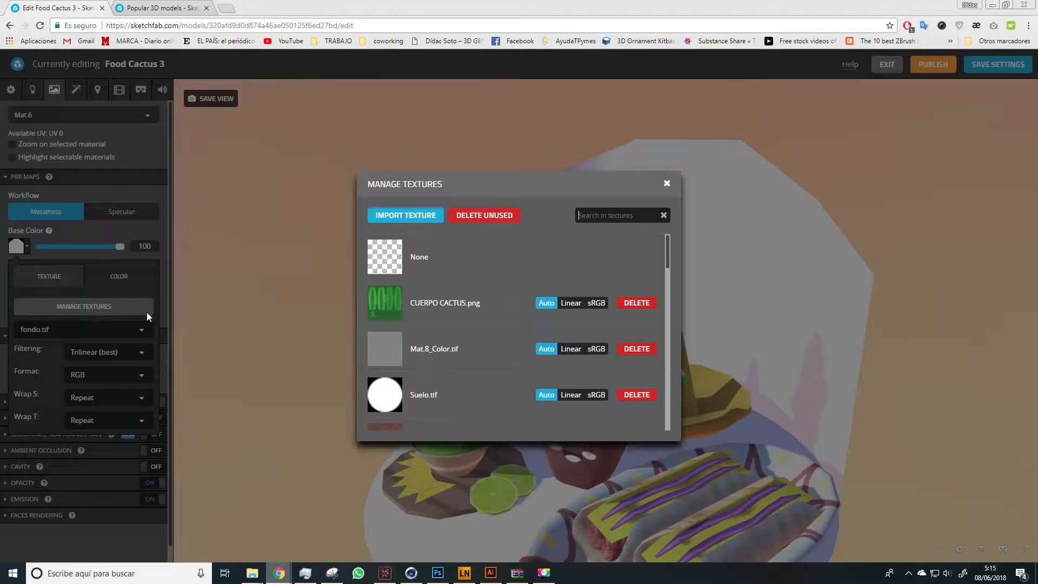
pyautogui.click(397, 216)
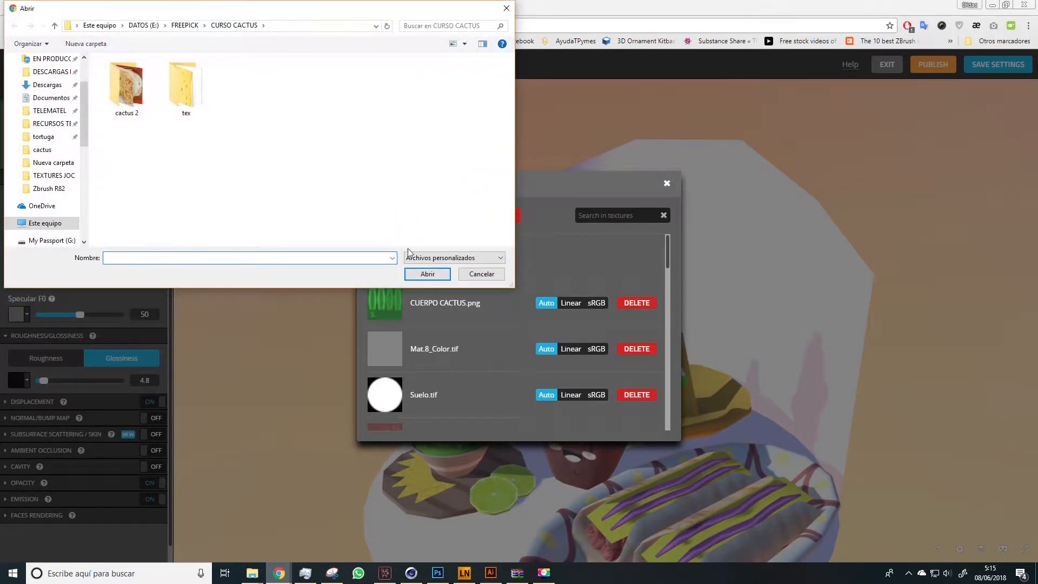
pyautogui.doubleClick(122, 89)
pyautogui.doubleClick(122, 89)
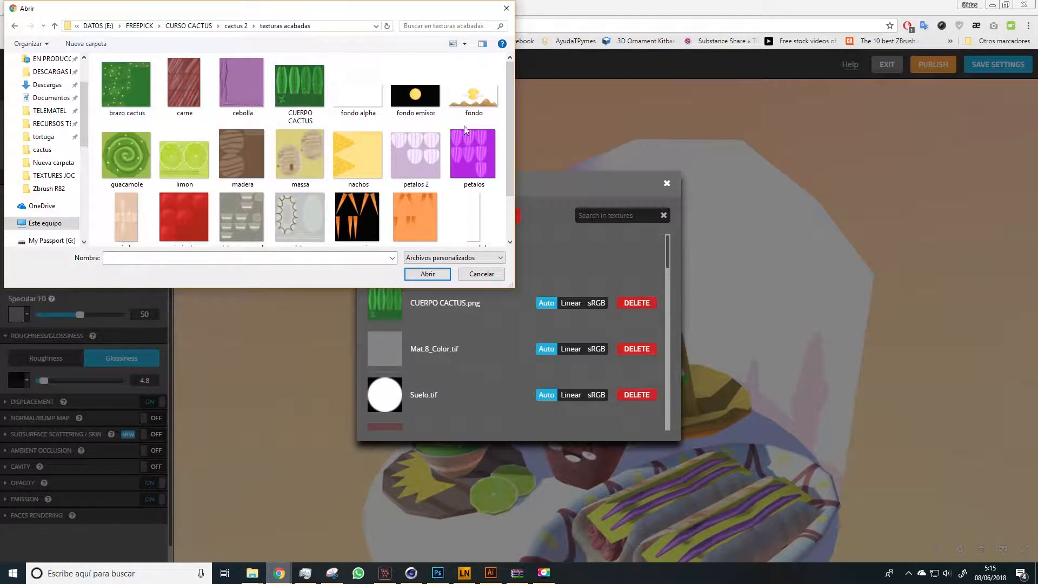
pyautogui.click(482, 103)
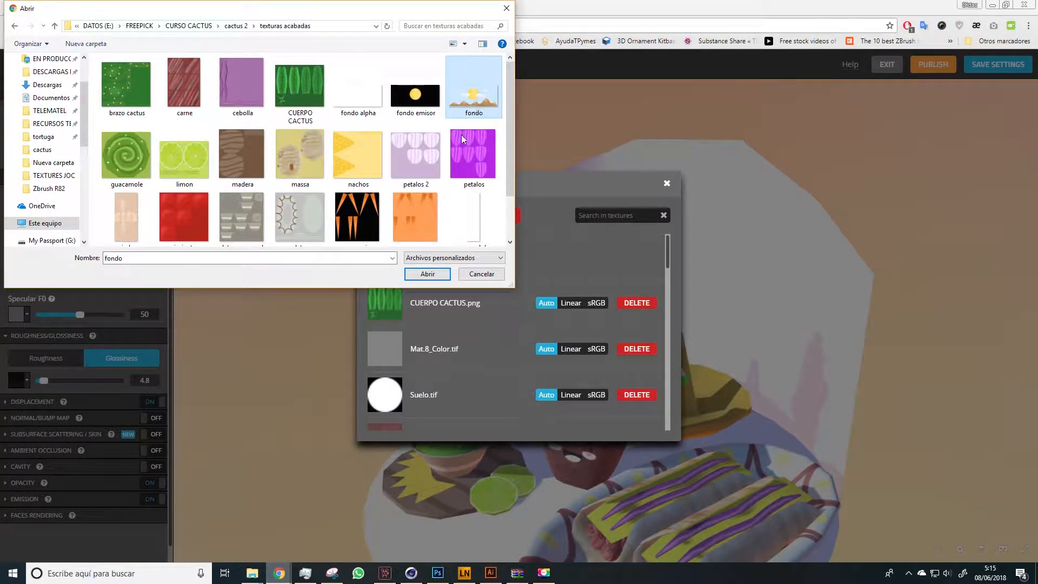
pyautogui.click(428, 274)
pyautogui.click(612, 210)
pyautogui.click(667, 183)
pyautogui.moveTo(643, 285); pyautogui.dragTo(538, 265)
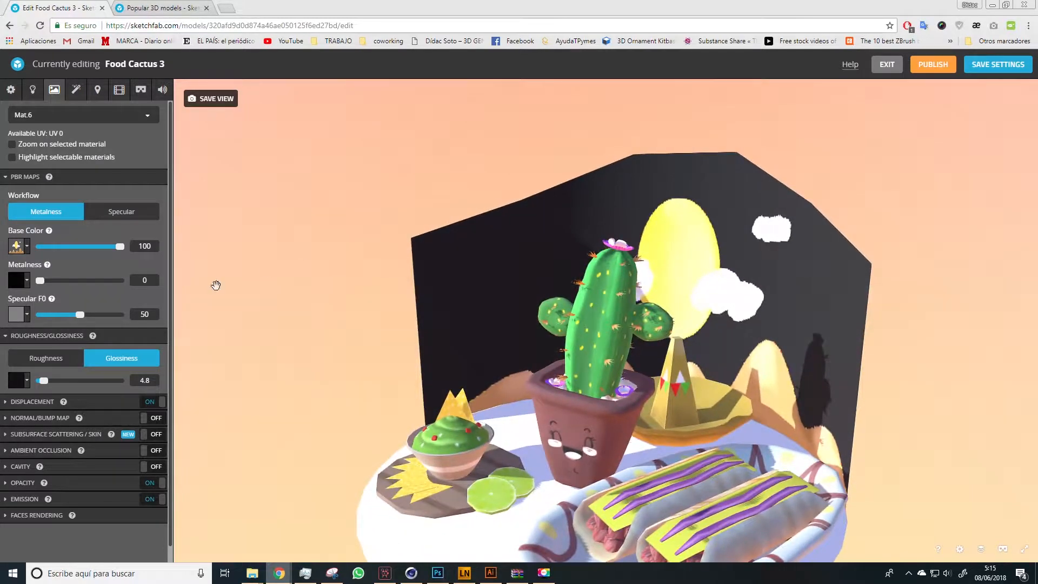
# Switch the backdrop material's opacity type to Mask
pyautogui.click(24, 483)
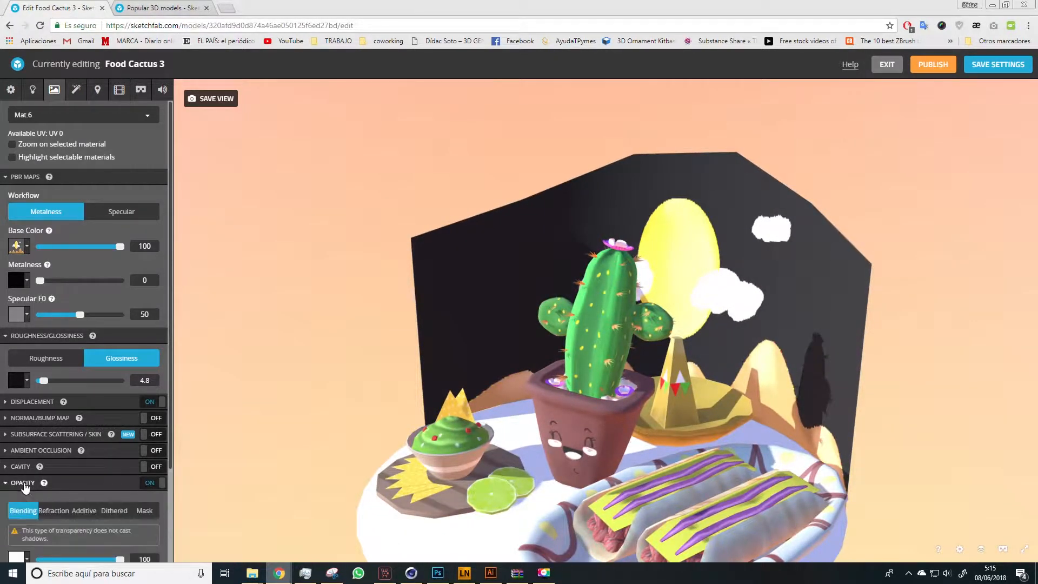
pyautogui.click(84, 511)
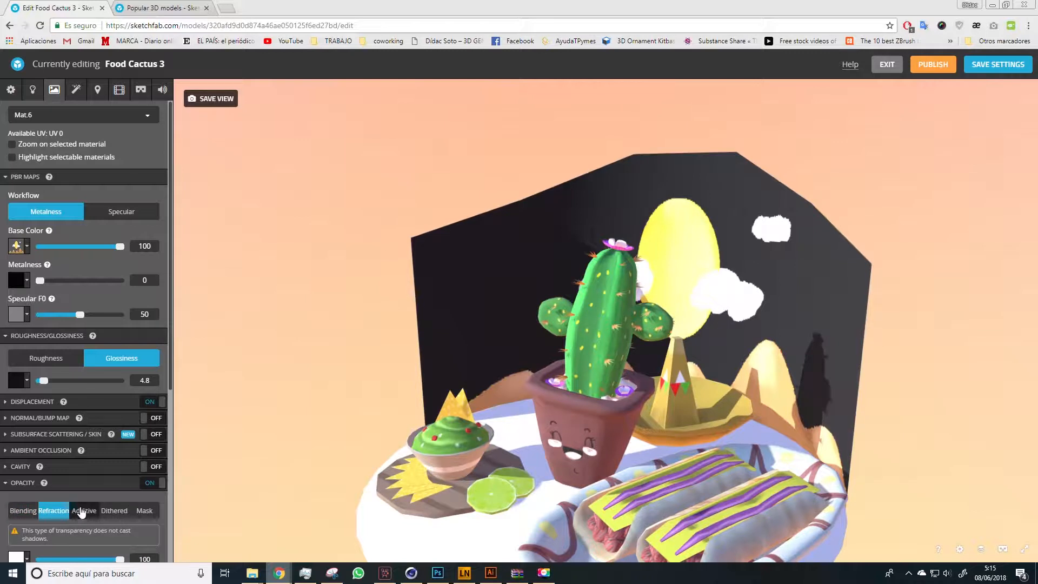
pyautogui.click(115, 511)
pyautogui.click(144, 510)
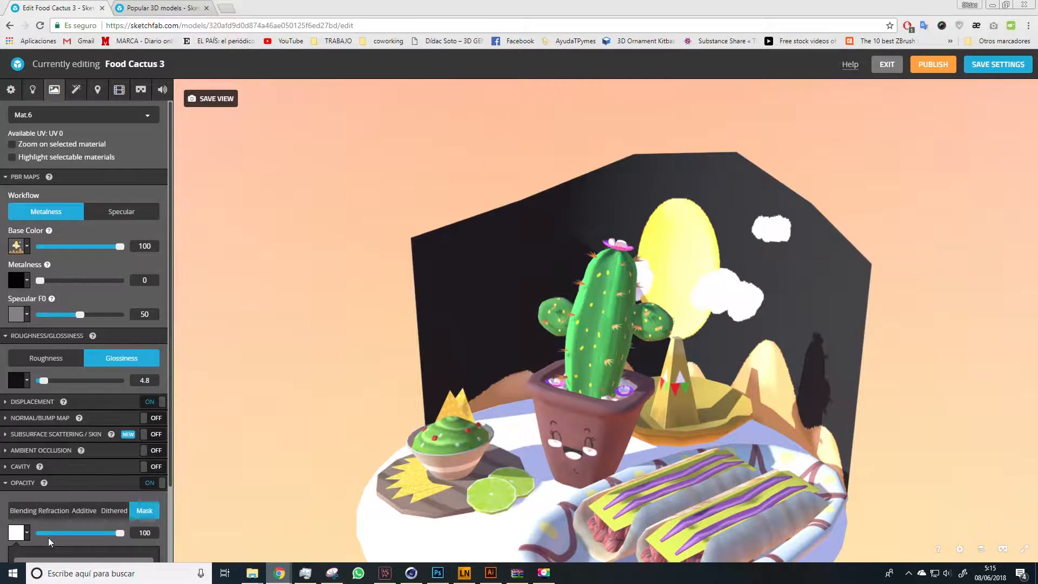
# Import the fondo alpha image as the opacity mask texture of the backdrop material
pyautogui.click(16, 537)
pyautogui.click(81, 477)
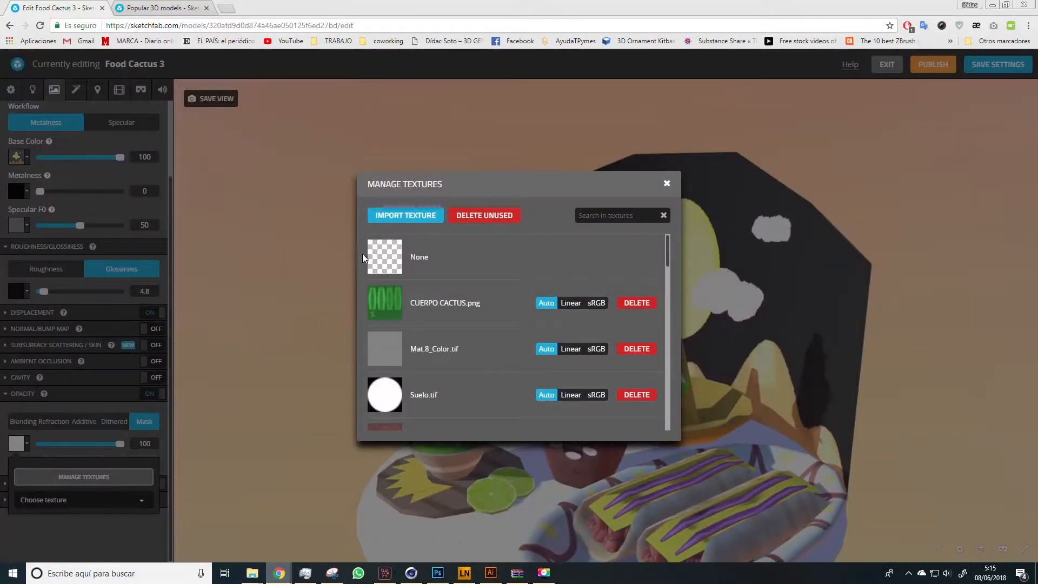
pyautogui.click(404, 215)
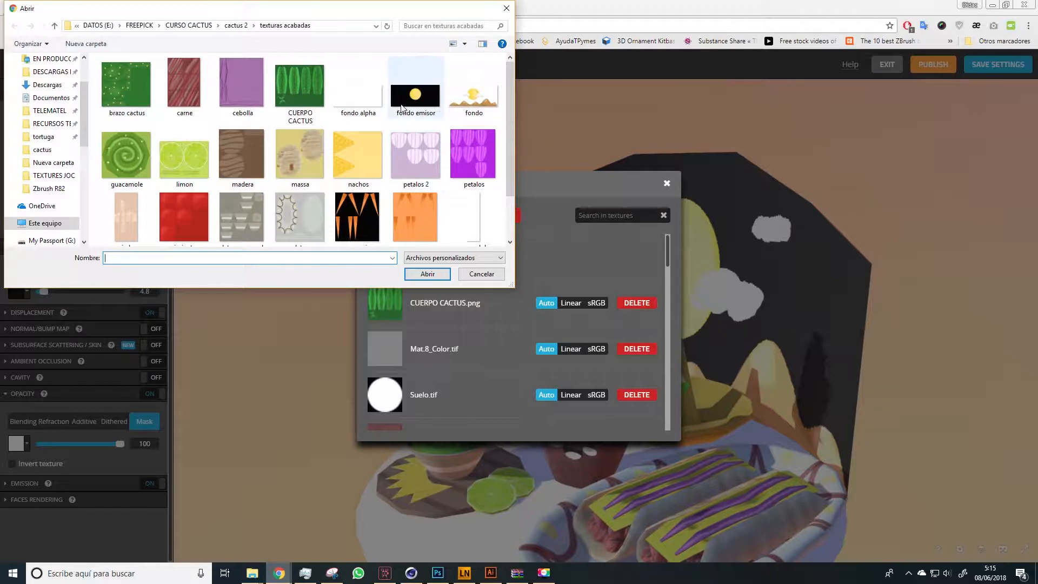
pyautogui.click(360, 113)
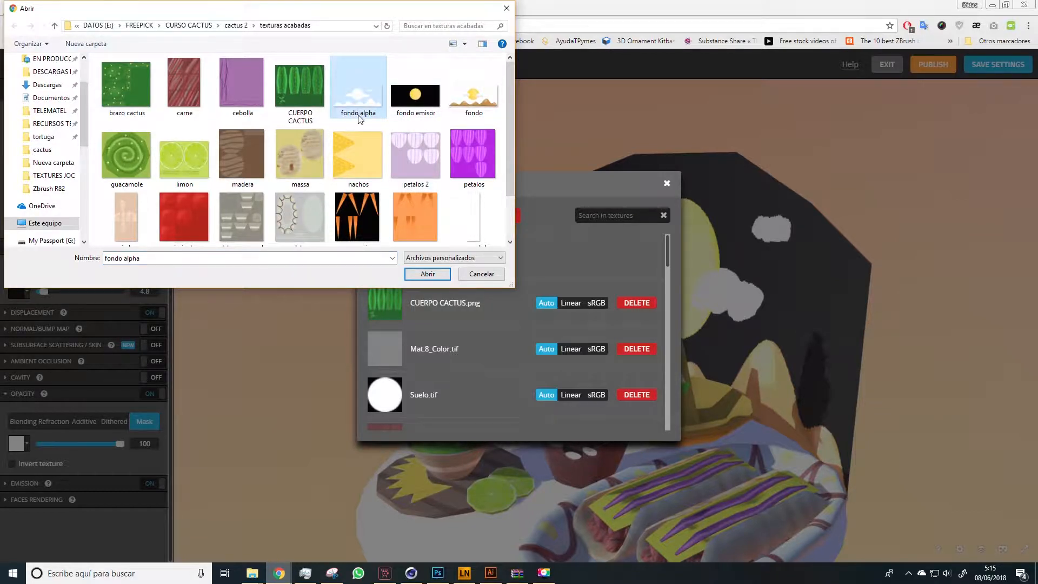
pyautogui.doubleClick(359, 105)
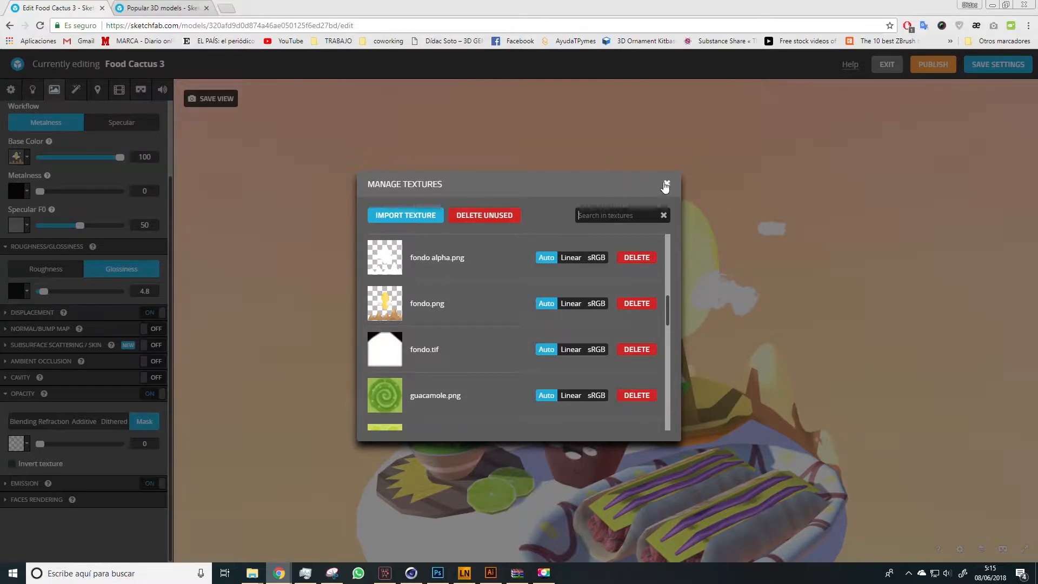
pyautogui.click(667, 183)
# Set the backdrop's opacity mask amount to 24.6 and check the edges of the sun and clouds
pyautogui.moveTo(656, 297); pyautogui.dragTo(711, 289)
pyautogui.scroll(3, 470, 292)
pyautogui.moveTo(470, 293); pyautogui.dragTo(499, 299)
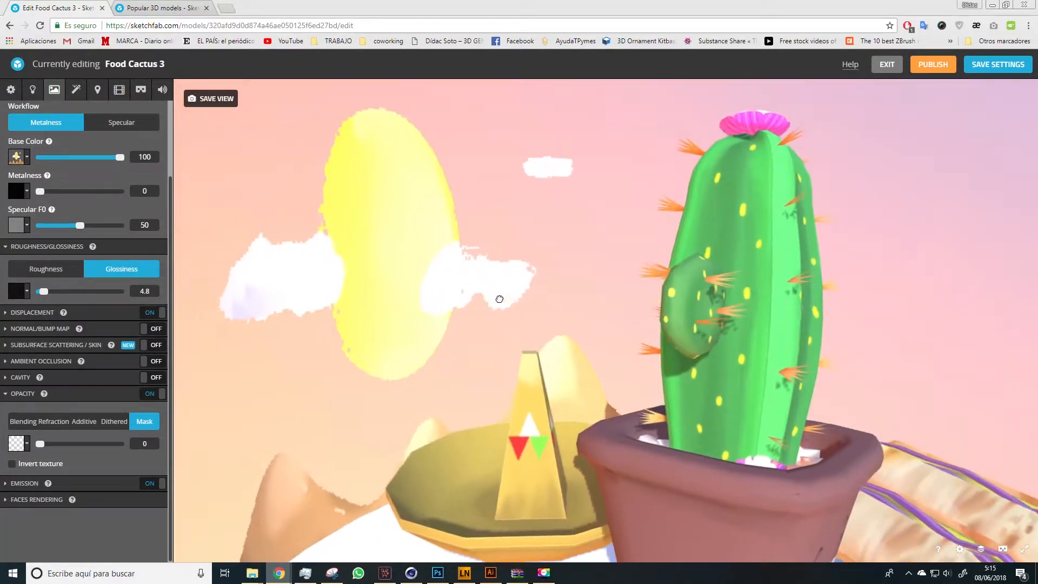
pyautogui.moveTo(41, 444)
pyautogui.mouseDown()
pyautogui.moveTo(121, 444)
pyautogui.moveTo(56, 446)
pyautogui.mouseUp()
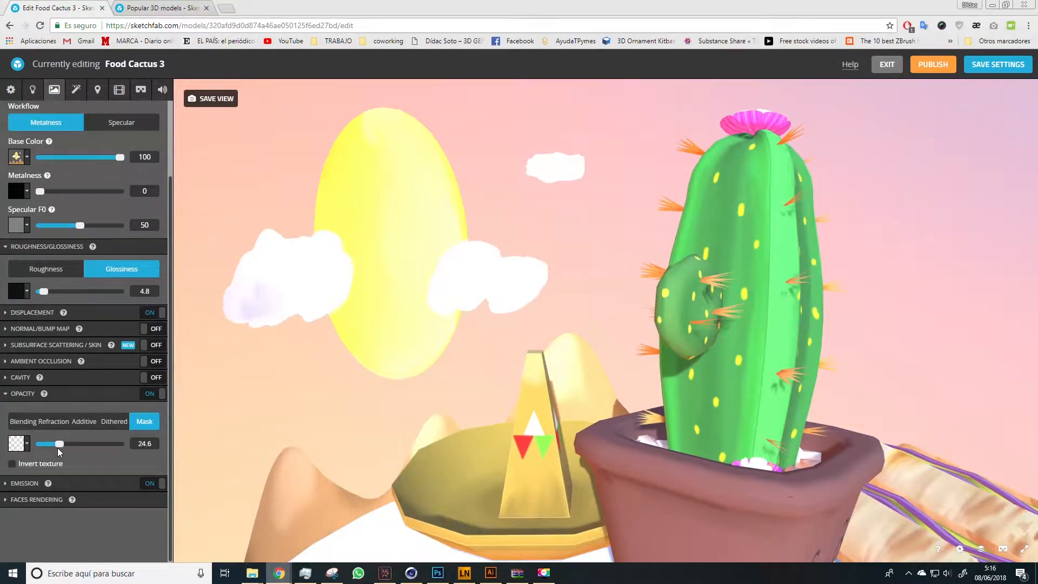
pyautogui.moveTo(216, 405); pyautogui.dragTo(568, 320)
pyautogui.scroll(-3, 491, 313)
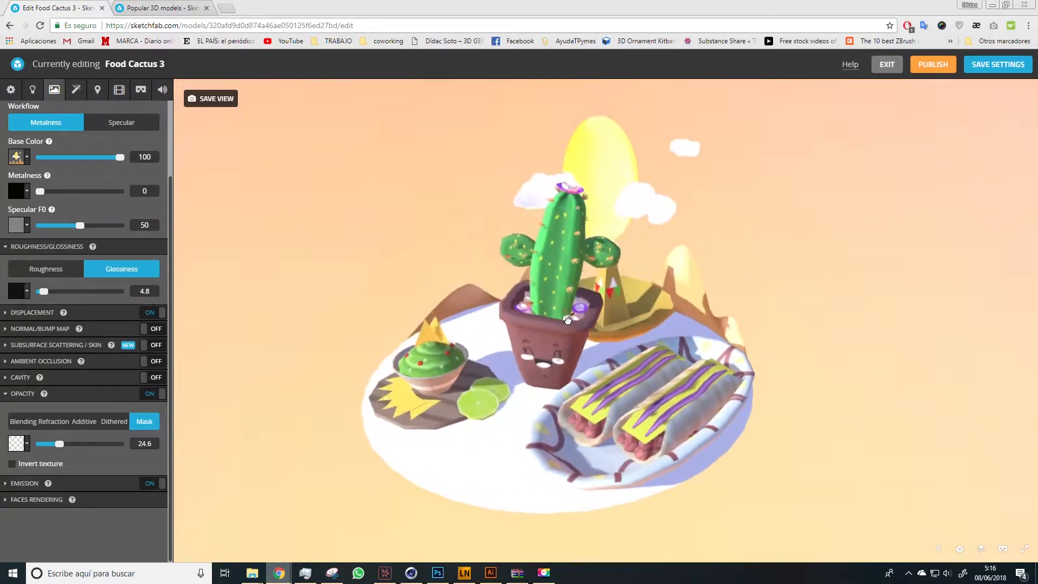
pyautogui.moveTo(568, 321); pyautogui.dragTo(567, 260, button='right')
pyautogui.scroll(3, 579, 250)
pyautogui.moveTo(544, 287); pyautogui.dragTo(568, 289)
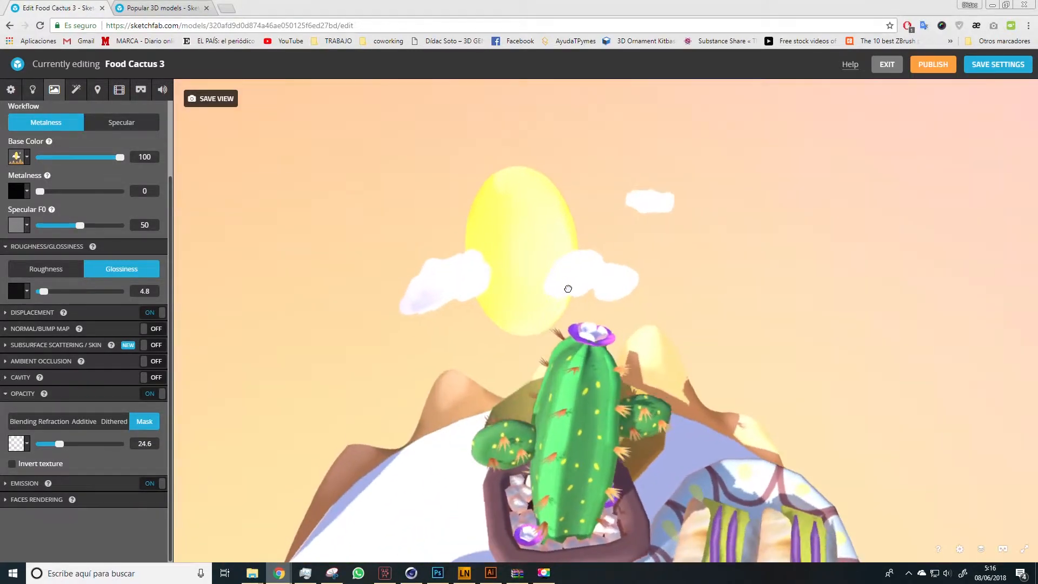
# Import the fondo emisor image as the emission texture of the backdrop material
pyautogui.moveTo(79, 329)
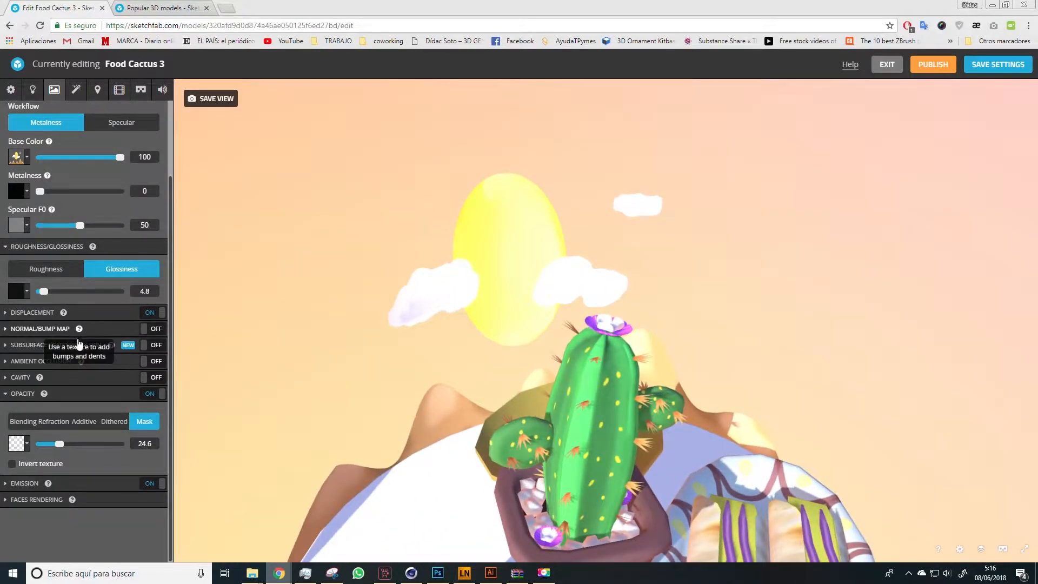
pyautogui.click(24, 484)
pyautogui.click(16, 506)
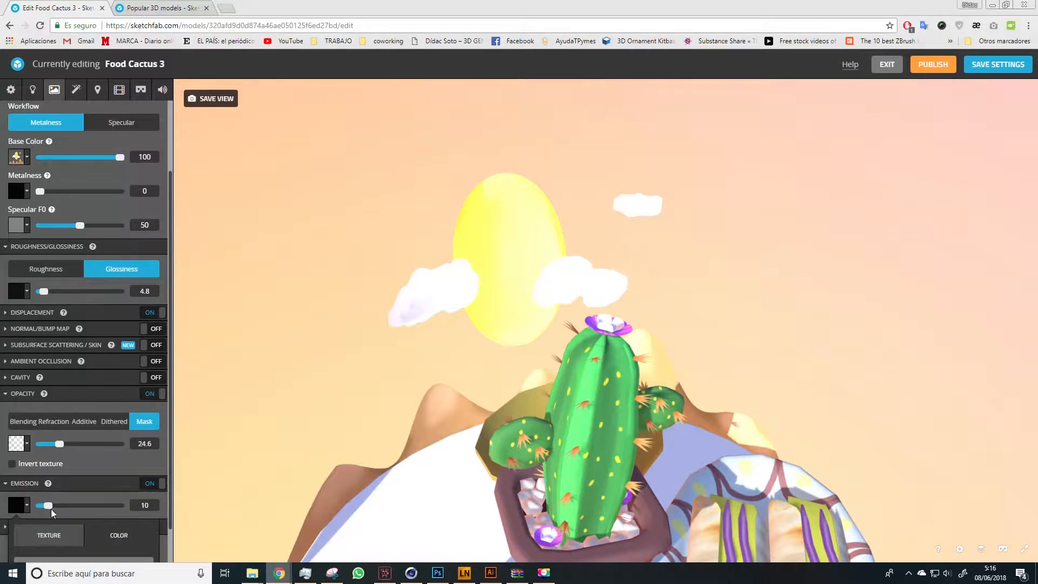
pyautogui.scroll(-1, 113, 493)
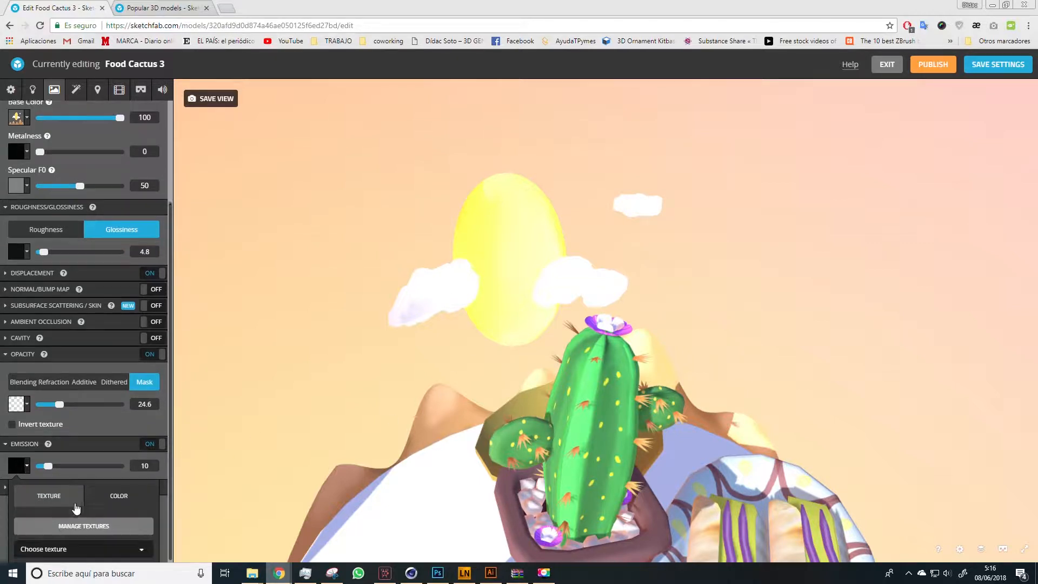
pyautogui.click(79, 525)
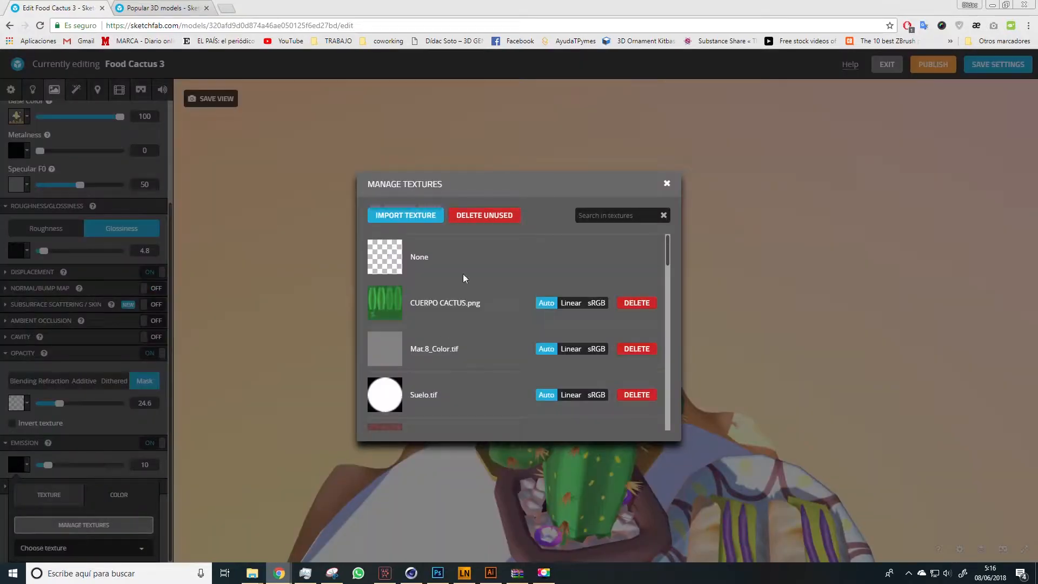
pyautogui.click(420, 215)
pyautogui.click(411, 98)
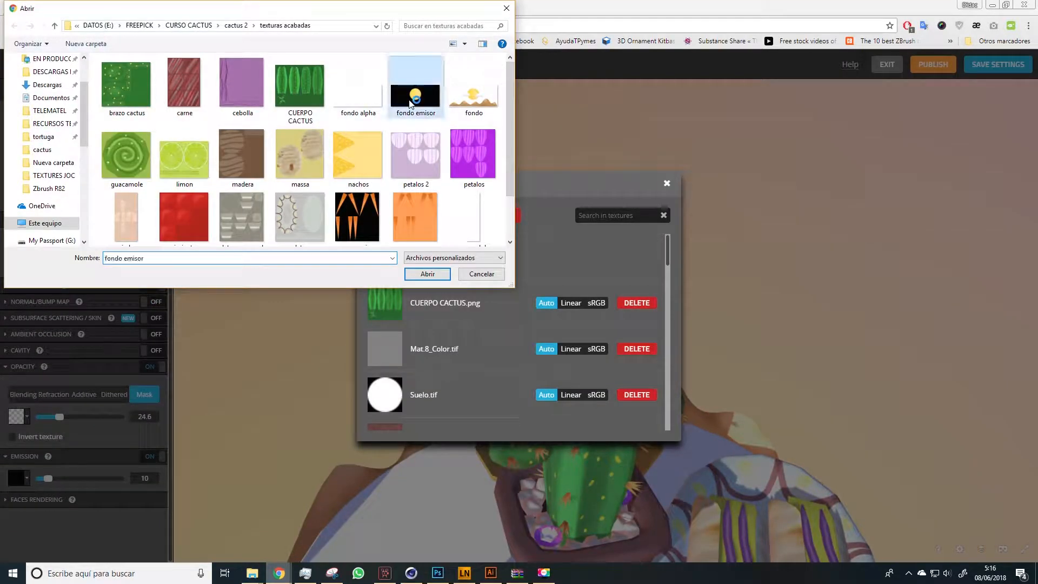
pyautogui.click(414, 276)
pyautogui.click(666, 184)
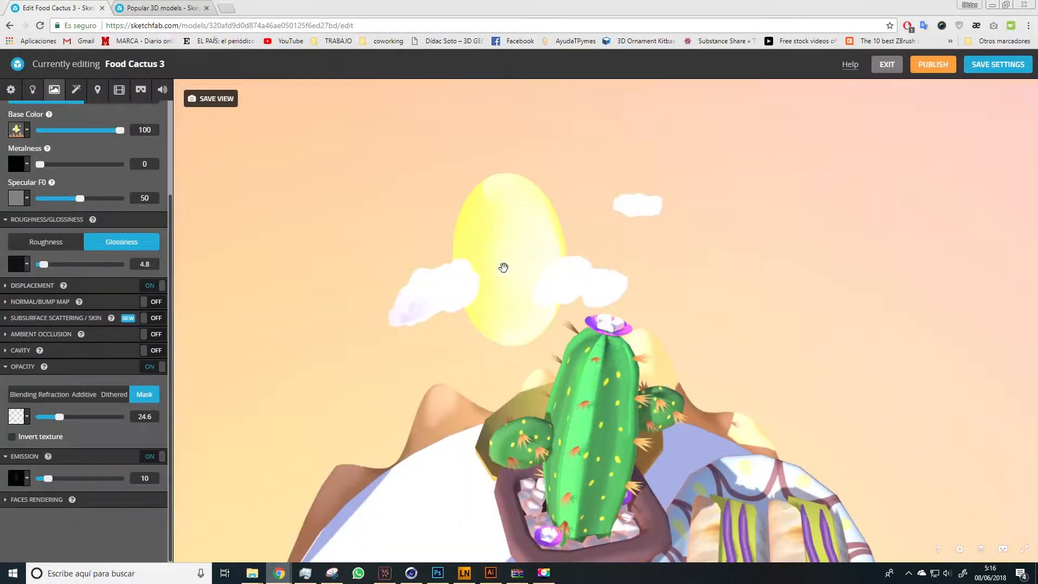
# Set the backdrop material's emission amount to 8.1, checking the glow of the sun and clouds
pyautogui.moveTo(122, 486); pyautogui.dragTo(47, 493)
pyautogui.moveTo(464, 361); pyautogui.dragTo(396, 350)
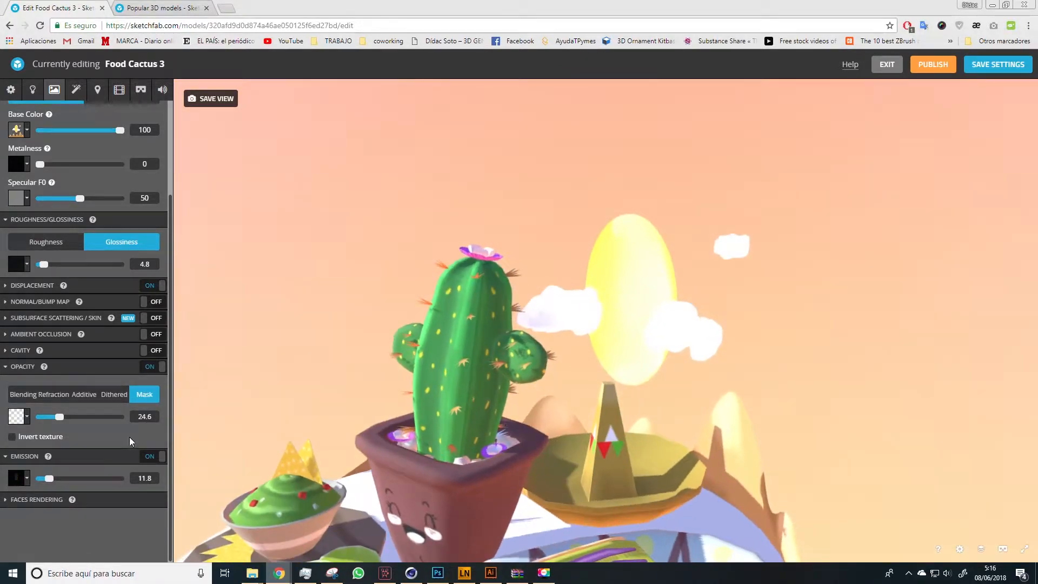
pyautogui.moveTo(47, 478); pyautogui.dragTo(44, 478)
pyautogui.scroll(-3, 297, 378)
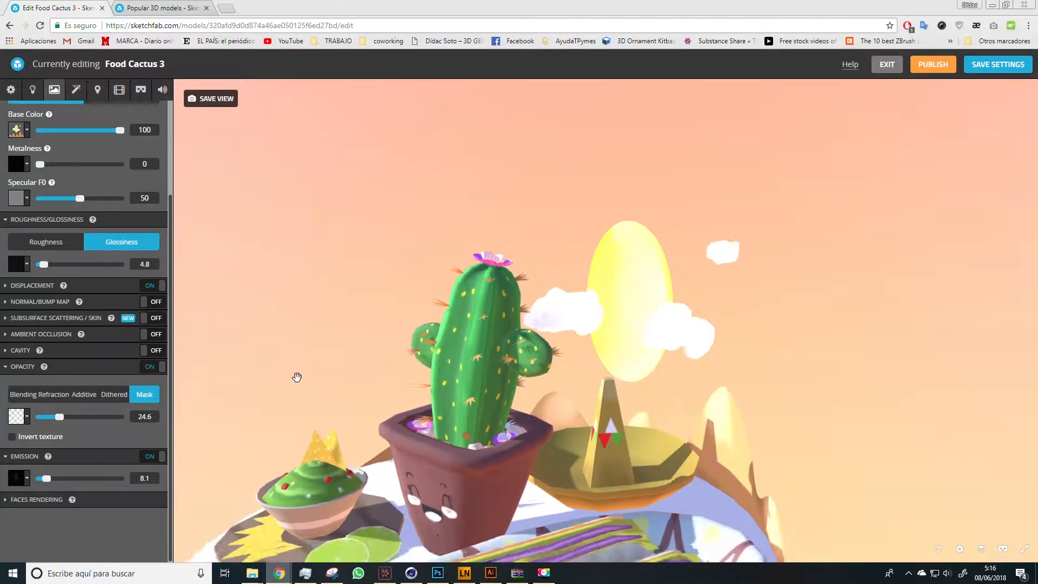
# Import the Suelo image from texturas acabadas as the base color texture of the floor material Suelo
pyautogui.moveTo(343, 375); pyautogui.dragTo(447, 456)
pyautogui.click(450, 458)
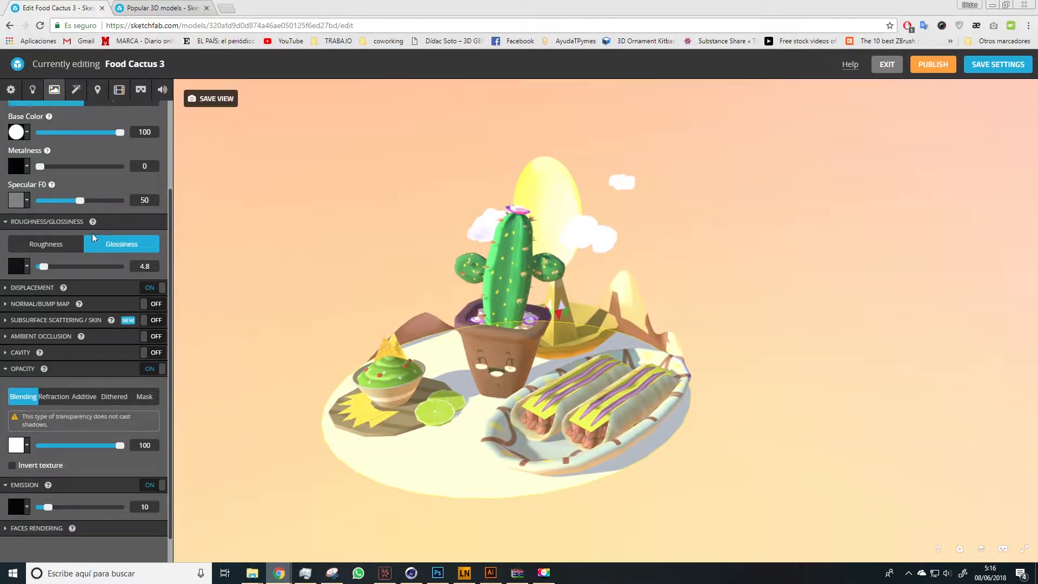
pyautogui.scroll(3, 15, 246)
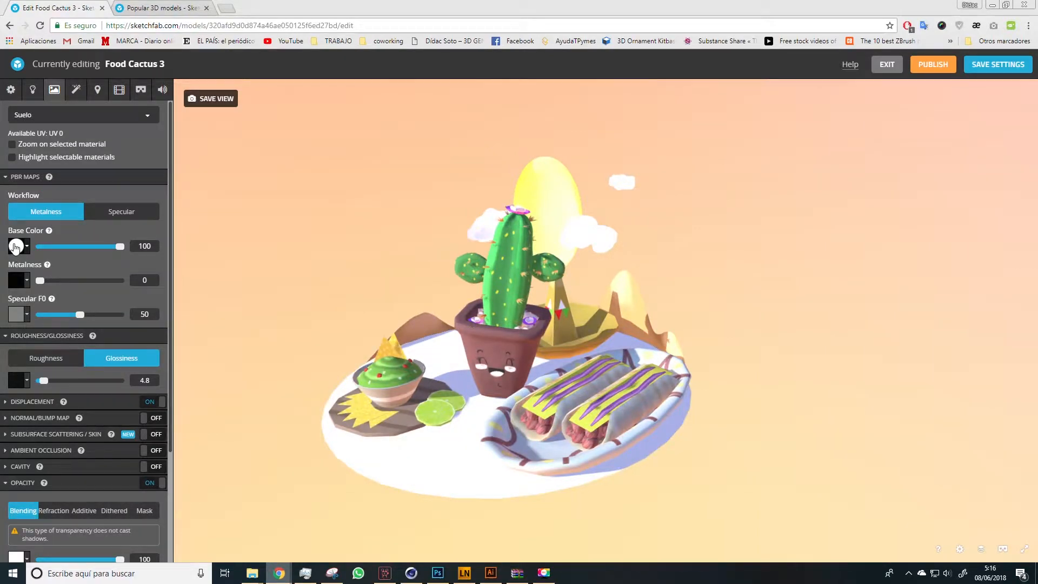
pyautogui.click(15, 247)
pyautogui.click(111, 307)
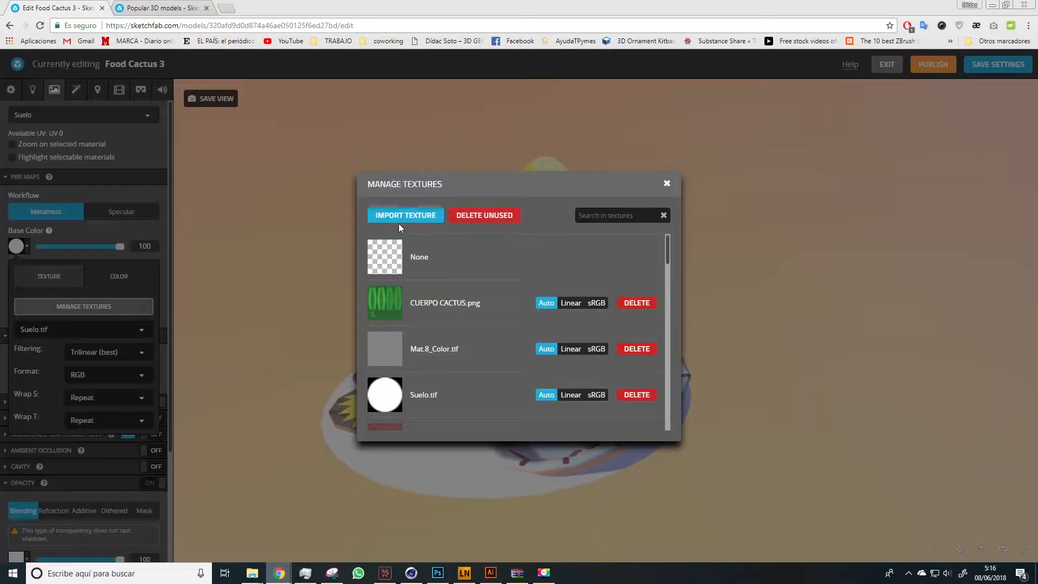
pyautogui.click(402, 217)
pyautogui.scroll(-1, 296, 158)
pyautogui.doubleClick(290, 213)
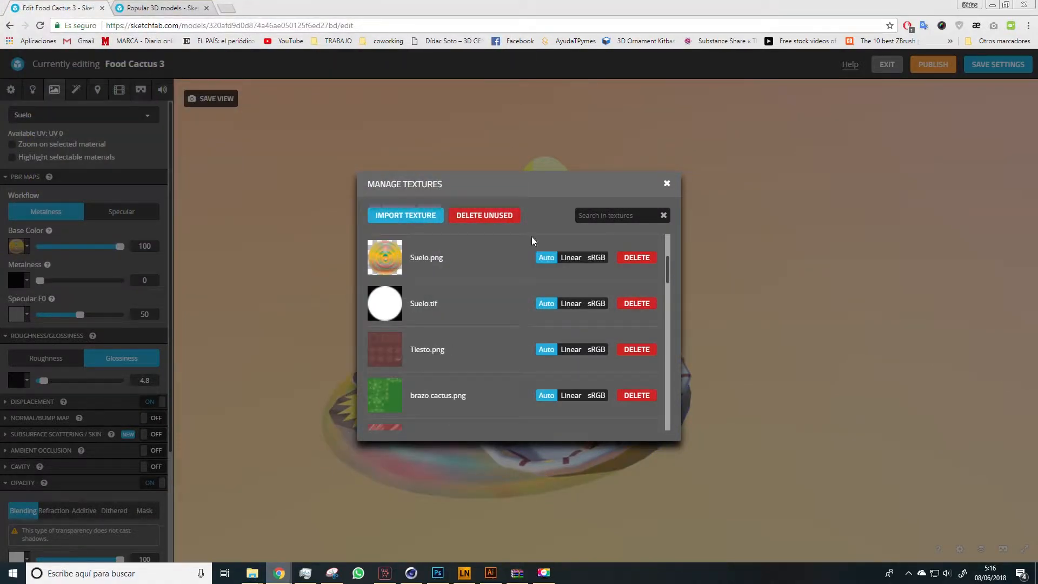
pyautogui.click(666, 184)
# Switch the floor material's opacity type to Mask and import the Suelo alpha image as its mask texture
pyautogui.scroll(-1, 33, 414)
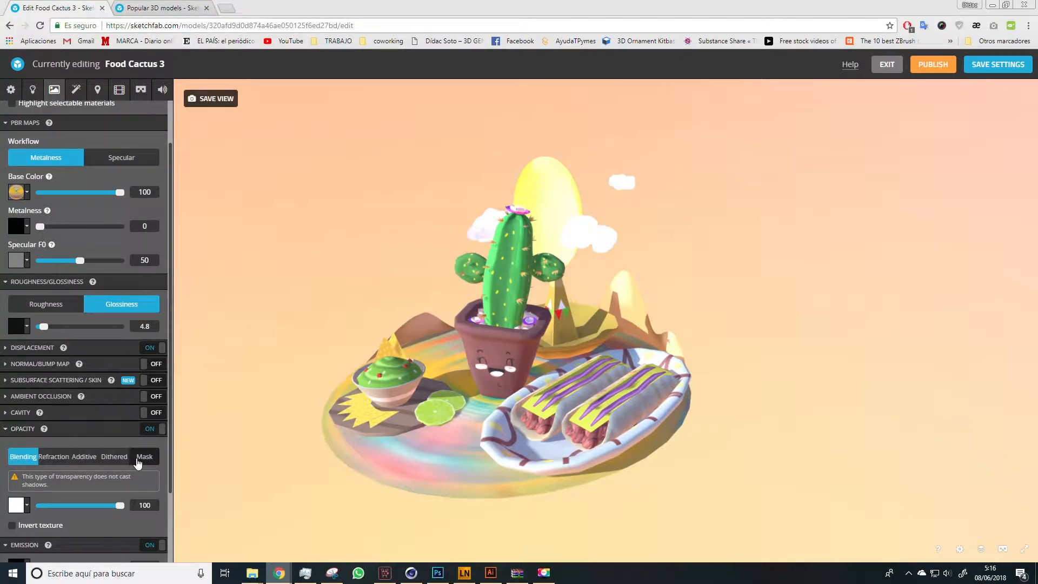
pyautogui.click(142, 457)
pyautogui.click(20, 476)
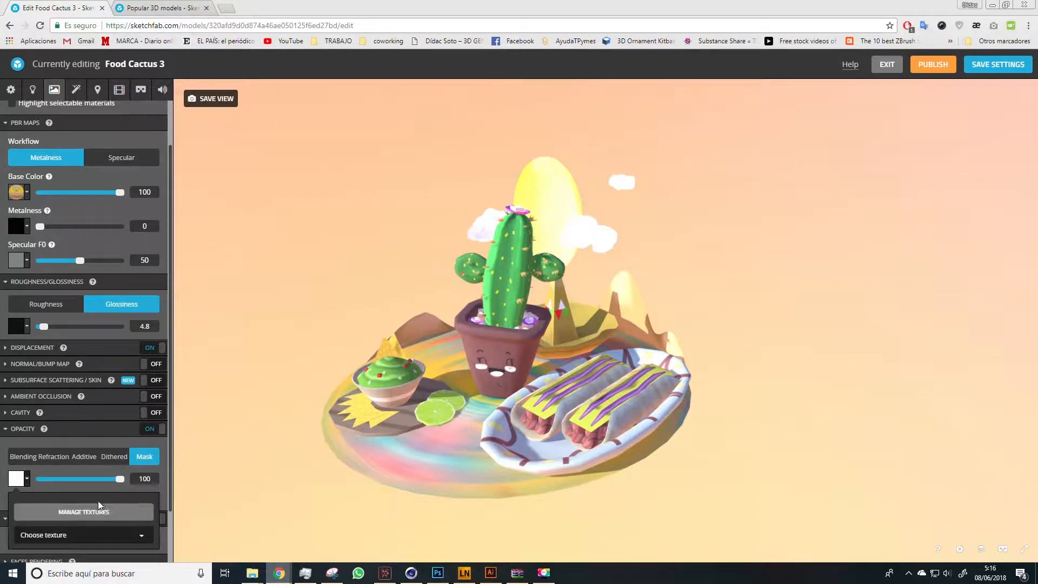
pyautogui.click(81, 511)
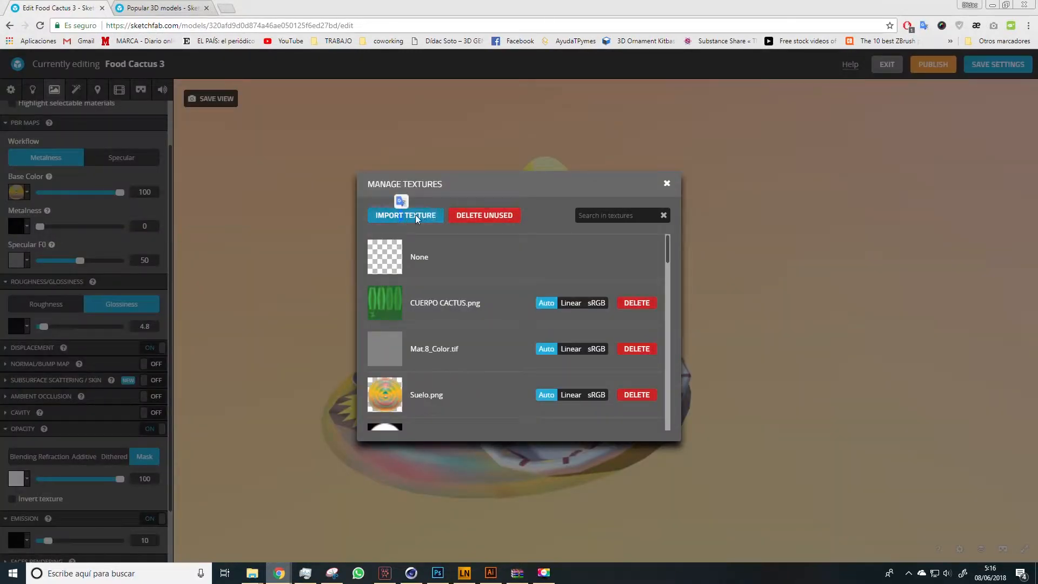
pyautogui.click(418, 215)
pyautogui.scroll(-2, 379, 195)
pyautogui.click(256, 208)
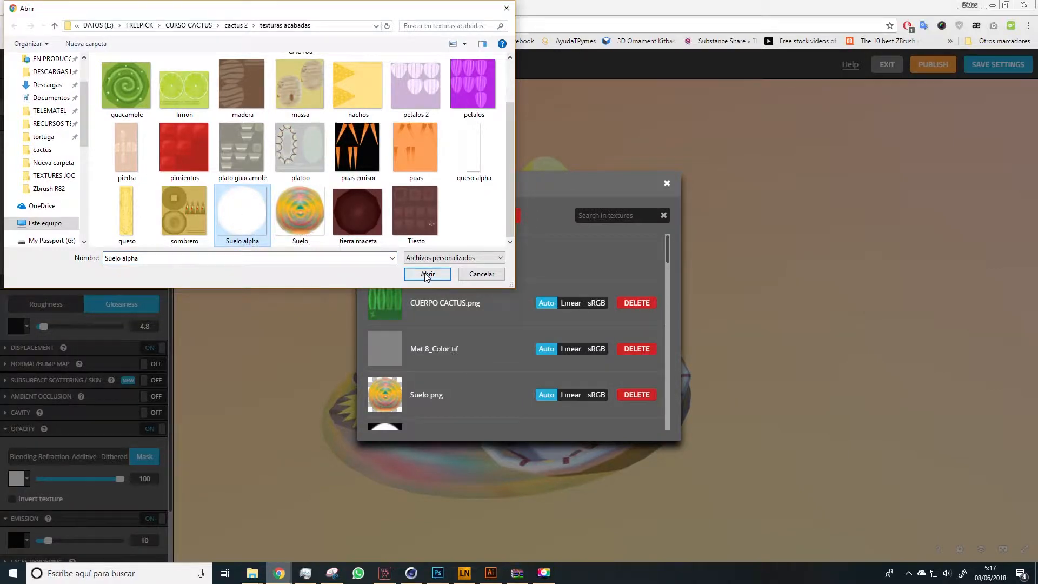
pyautogui.click(428, 274)
pyautogui.click(665, 182)
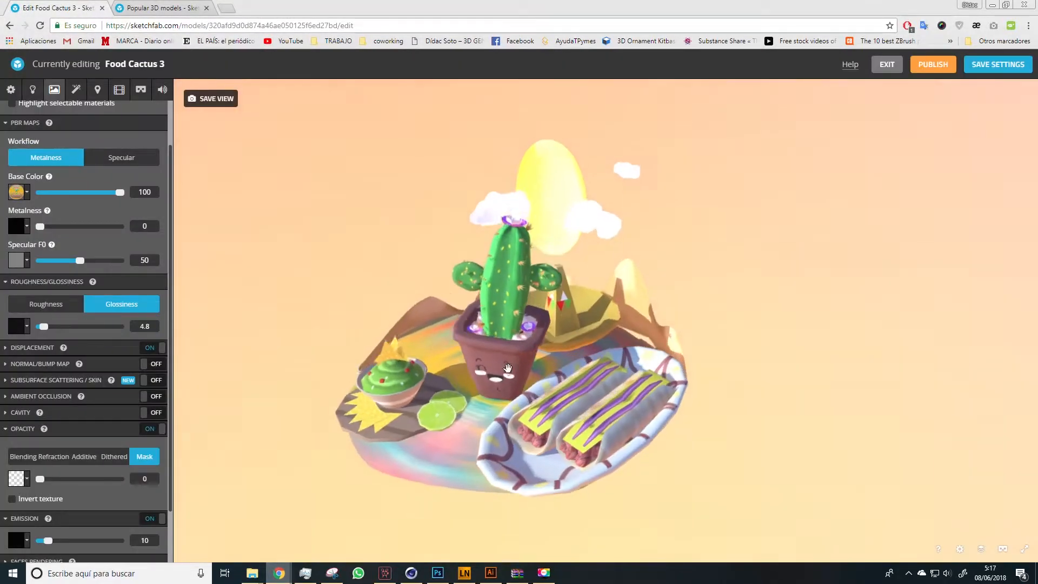
# Set the floor's opacity mask amount to 7.5 and check the edge of the round ground
pyautogui.moveTo(40, 479)
pyautogui.mouseDown()
pyautogui.moveTo(67, 485)
pyautogui.moveTo(37, 484)
pyautogui.moveTo(60, 491)
pyautogui.moveTo(43, 491)
pyautogui.mouseUp()
pyautogui.moveTo(407, 466); pyautogui.dragTo(514, 381)
pyautogui.moveTo(546, 411); pyautogui.dragTo(527, 365, button='right')
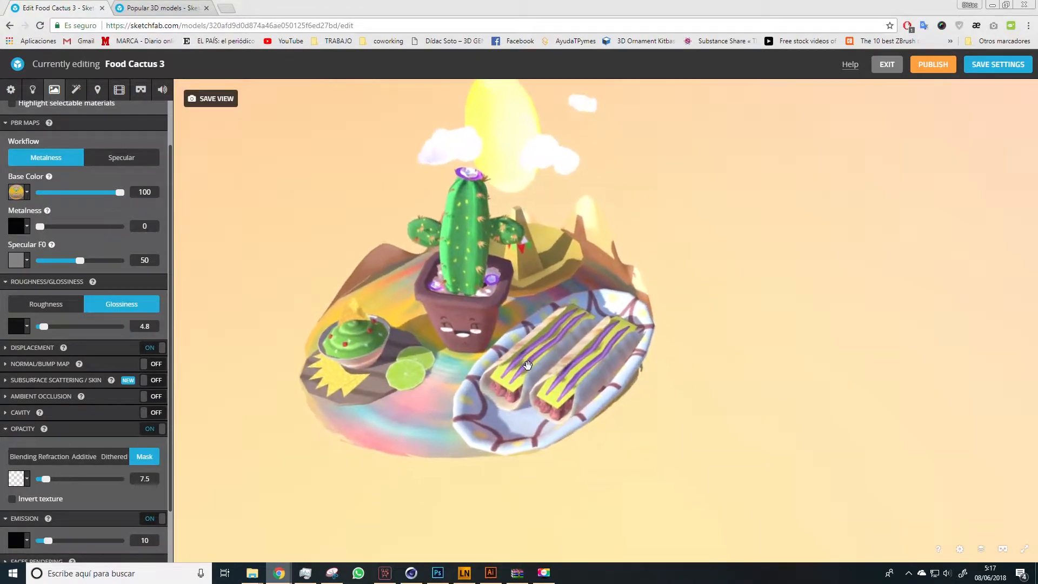
# Import the queso image as the base color texture of the cheese material on the rolled tortillas
pyautogui.scroll(5, 508, 373)
pyautogui.moveTo(452, 398); pyautogui.dragTo(344, 418)
pyautogui.doubleClick(343, 419)
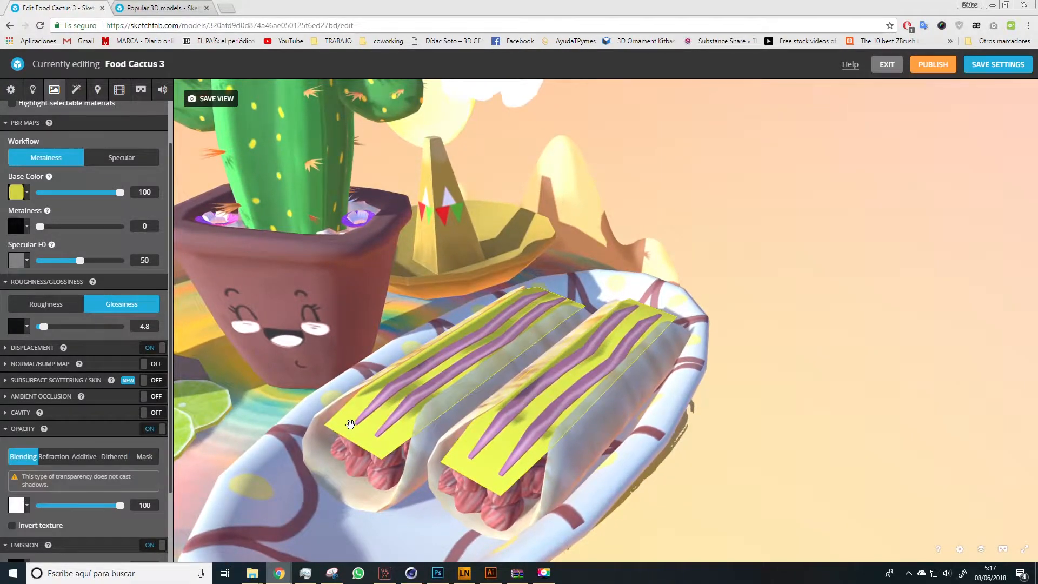
pyautogui.moveTo(316, 390); pyautogui.dragTo(380, 470)
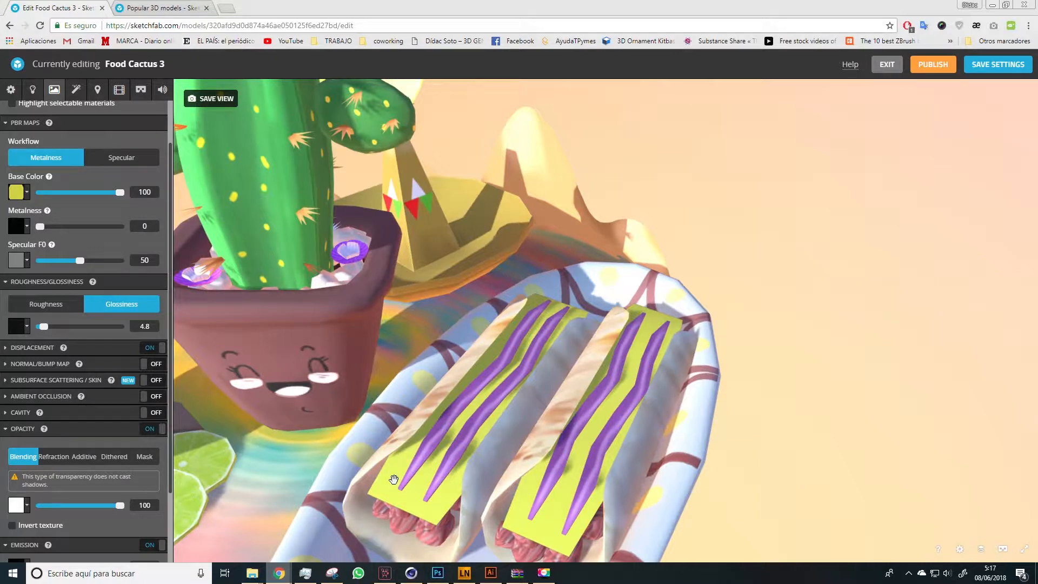
pyautogui.click(16, 192)
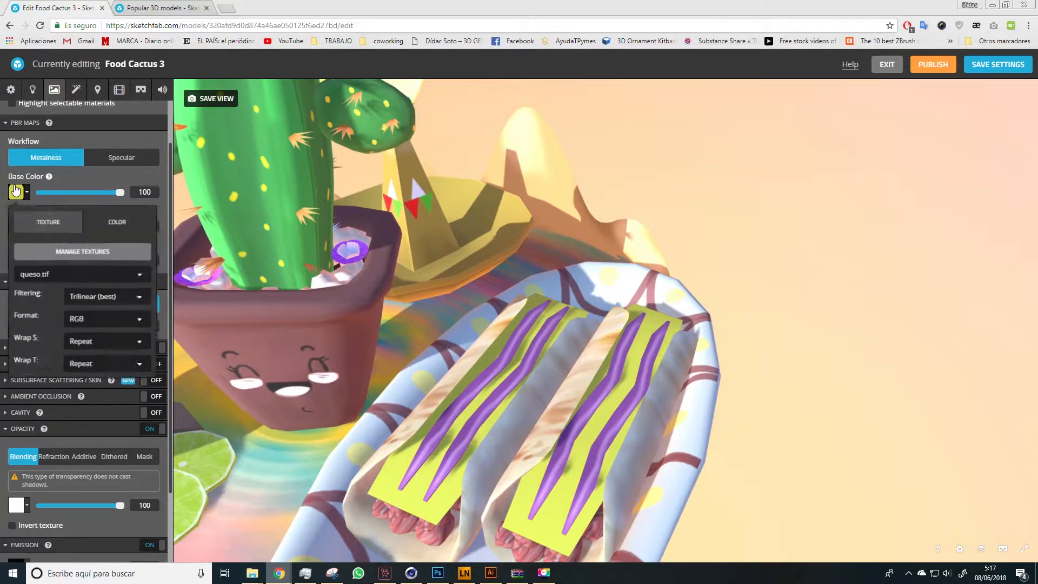
pyautogui.click(81, 254)
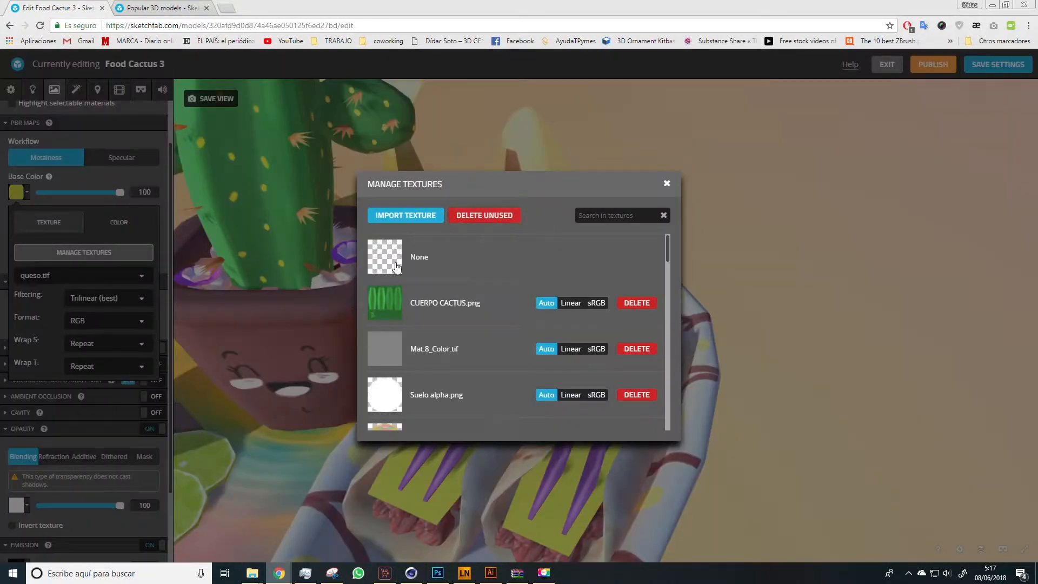
pyautogui.click(401, 215)
pyautogui.scroll(-2, 352, 160)
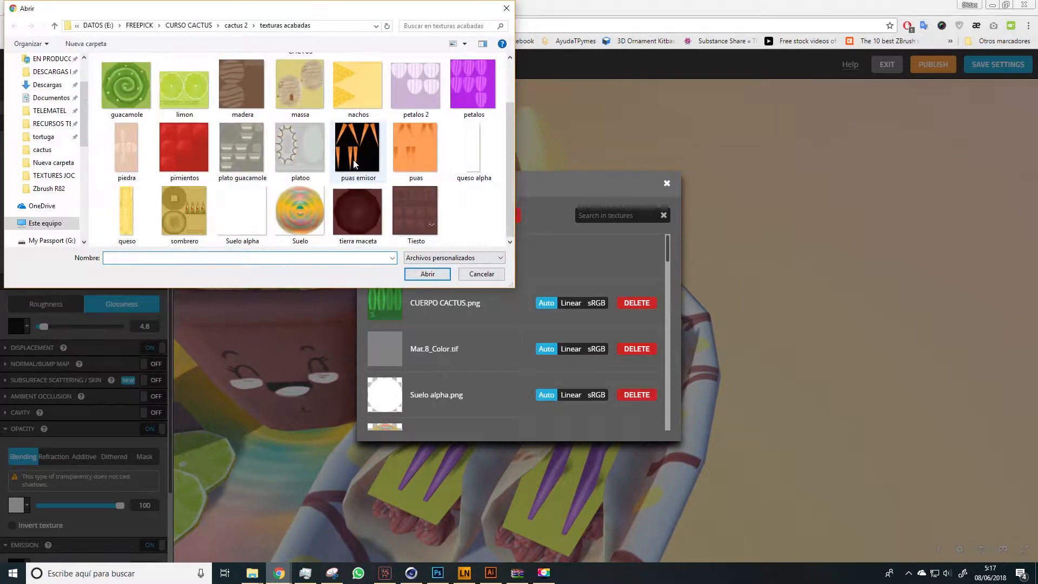
pyautogui.doubleClick(118, 202)
pyautogui.click(354, 292)
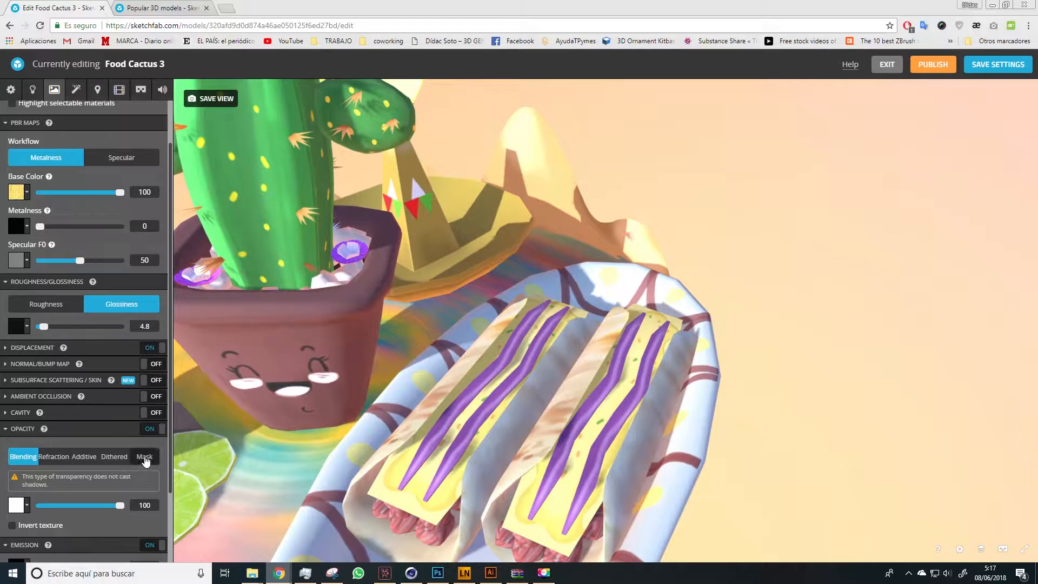
# Import the queso alpha image as the cheese material's Mask opacity texture and set the mask amount to 66
pyautogui.click(156, 460)
pyautogui.click(16, 478)
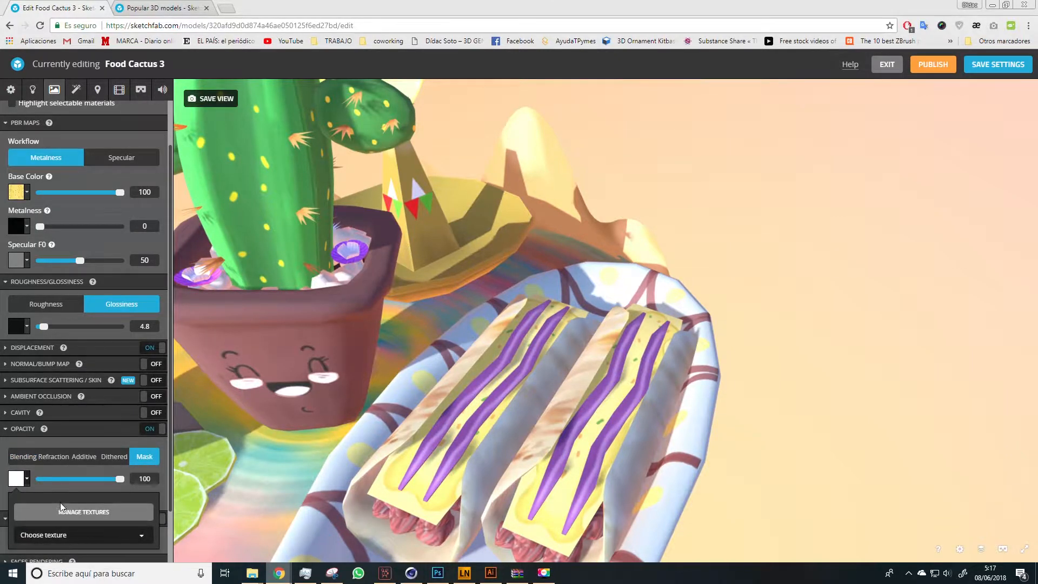
pyautogui.click(64, 512)
pyautogui.click(404, 217)
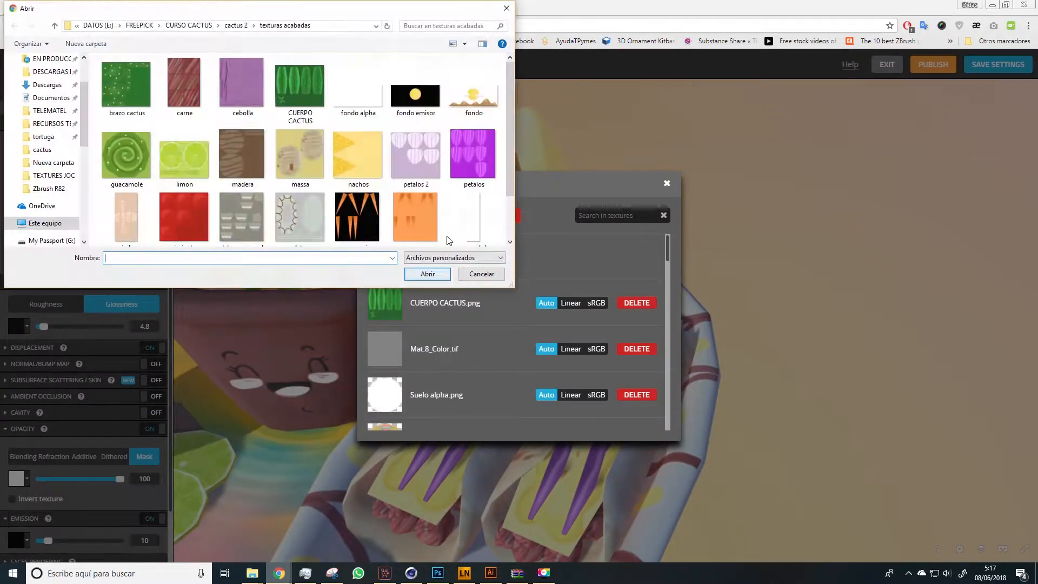
pyautogui.scroll(-1, 365, 204)
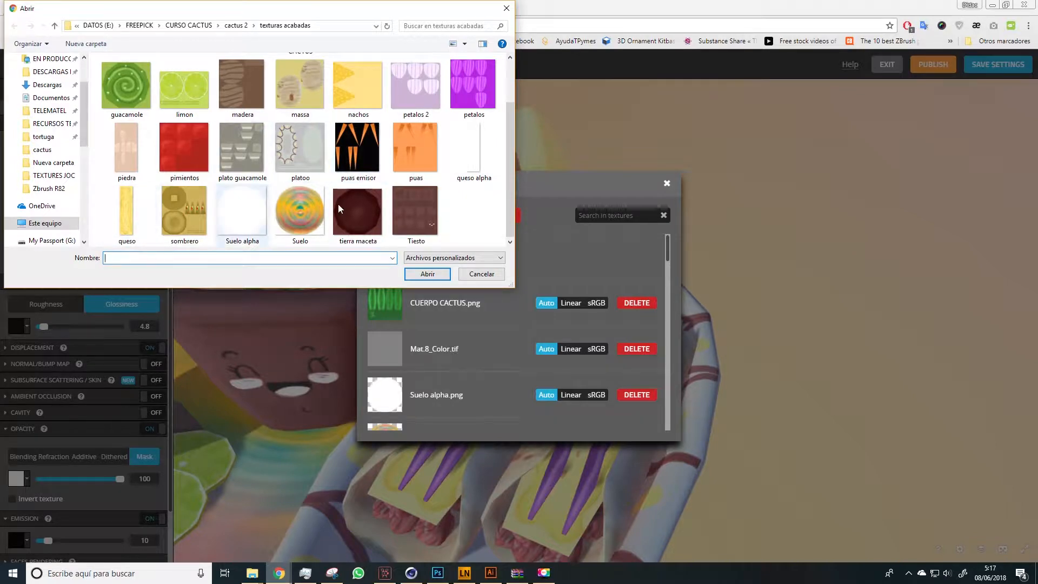
pyautogui.doubleClick(468, 163)
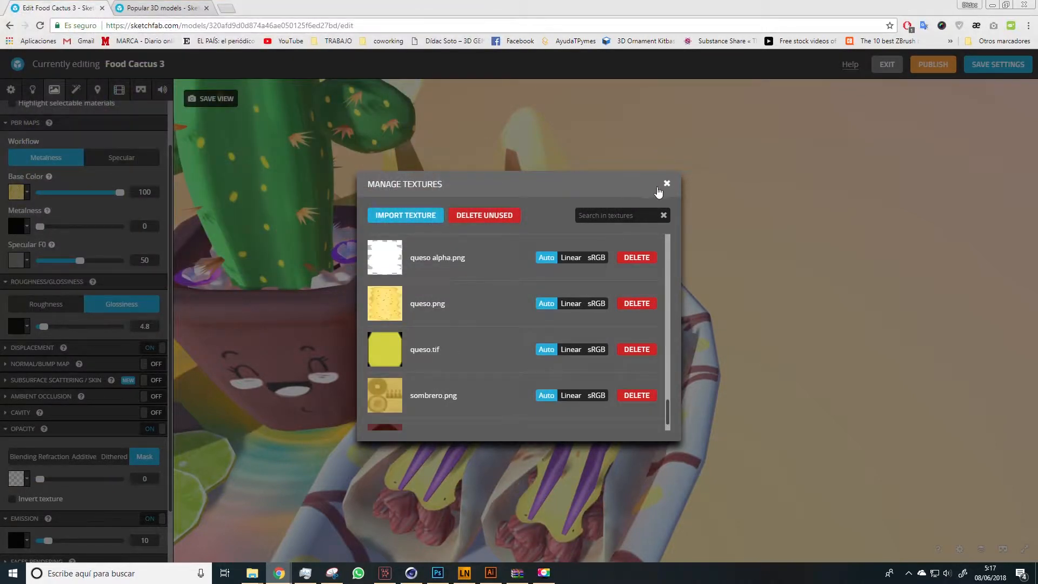
pyautogui.click(666, 183)
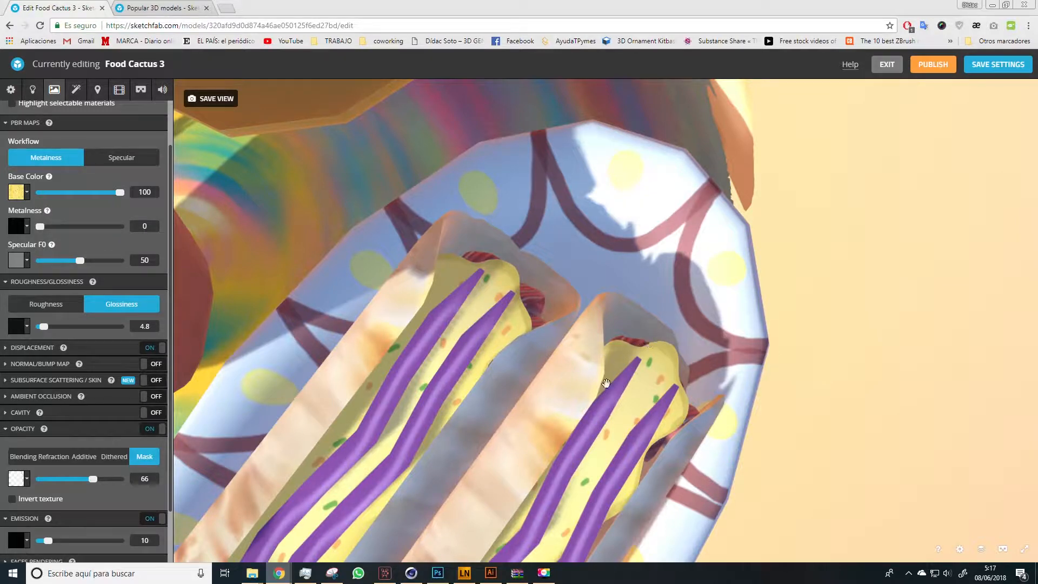
# Examine the textured model from several angles, covering the tortillas, pot, guacamole bowl, hat, floor and backdrop
pyautogui.moveTo(634, 436); pyautogui.dragTo(438, 324)
pyautogui.scroll(5, 369, 329)
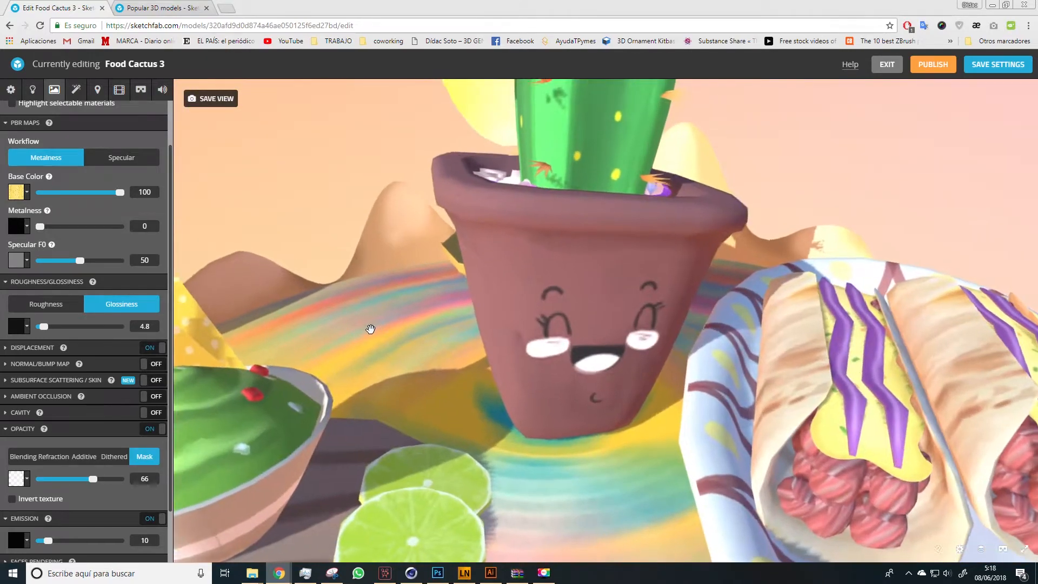
pyautogui.moveTo(350, 336); pyautogui.dragTo(487, 375)
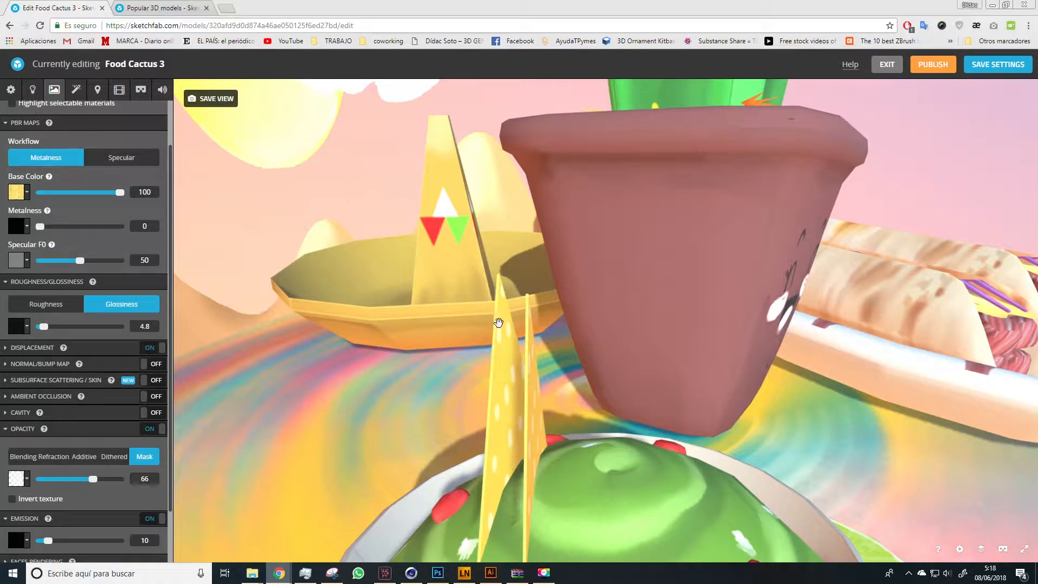
pyautogui.moveTo(567, 362); pyautogui.dragTo(654, 324)
pyautogui.scroll(-5, 688, 348)
pyautogui.moveTo(653, 324); pyautogui.dragTo(653, 416, button='right')
pyautogui.moveTo(653, 416); pyautogui.dragTo(627, 394)
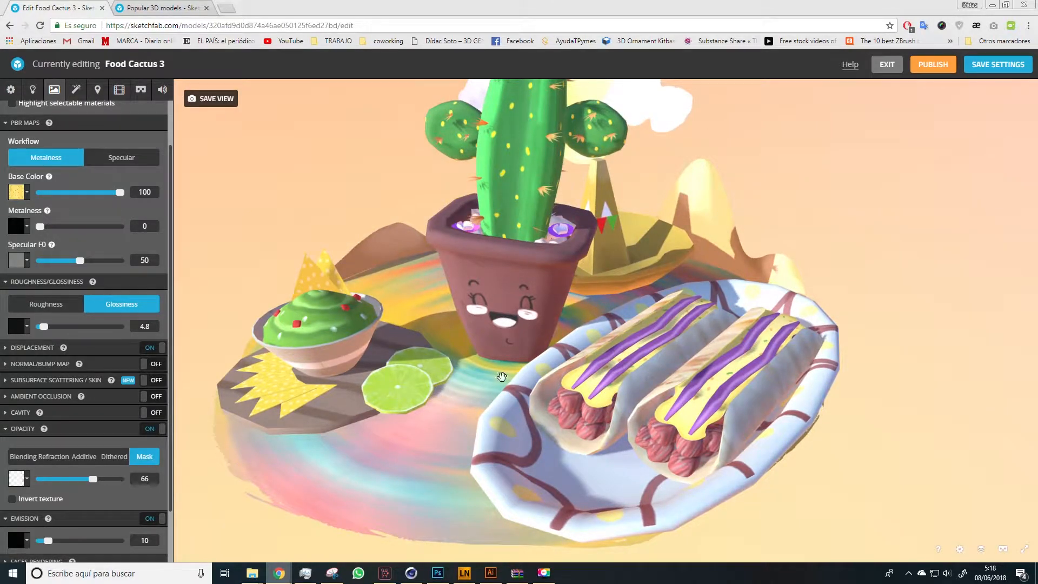
pyautogui.moveTo(473, 364); pyautogui.dragTo(572, 398)
pyautogui.scroll(4, 253, 403)
pyautogui.scroll(-3, 549, 412)
pyautogui.scroll(-5, 572, 398)
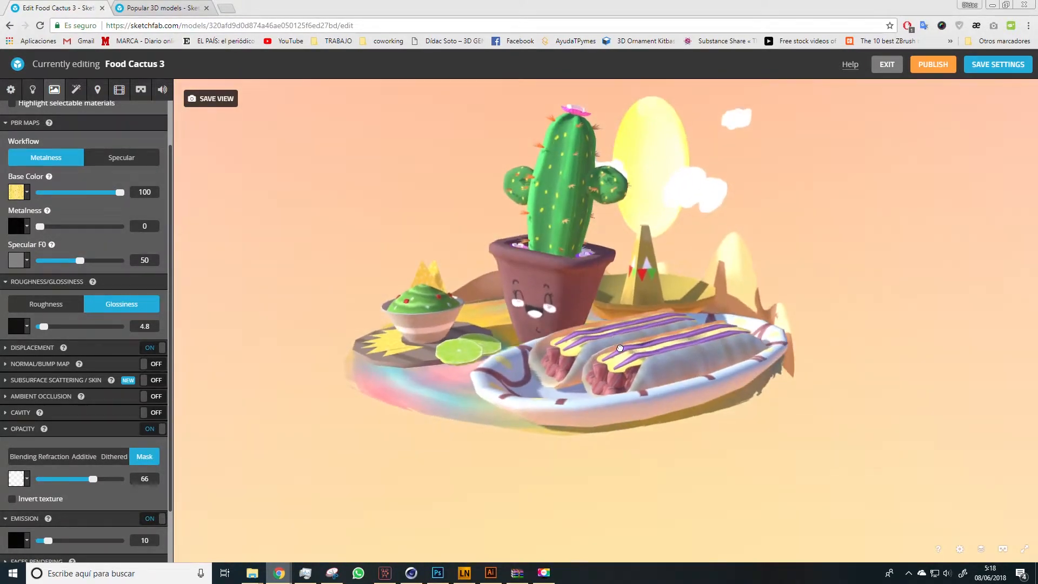
pyautogui.moveTo(620, 348); pyautogui.dragTo(621, 366, button='right')
pyautogui.moveTo(622, 366); pyautogui.dragTo(707, 344)
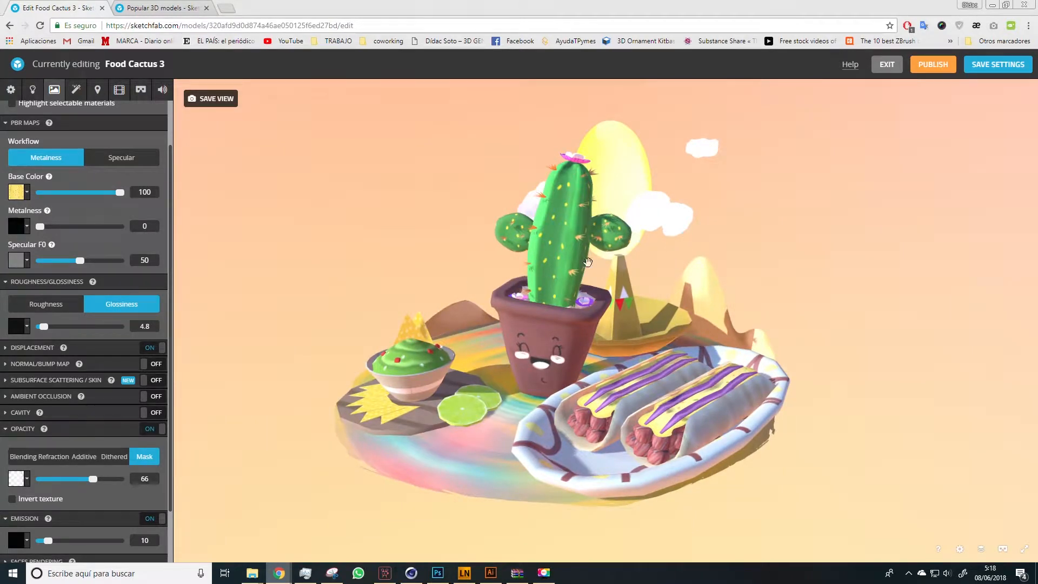
pyautogui.click(585, 273)
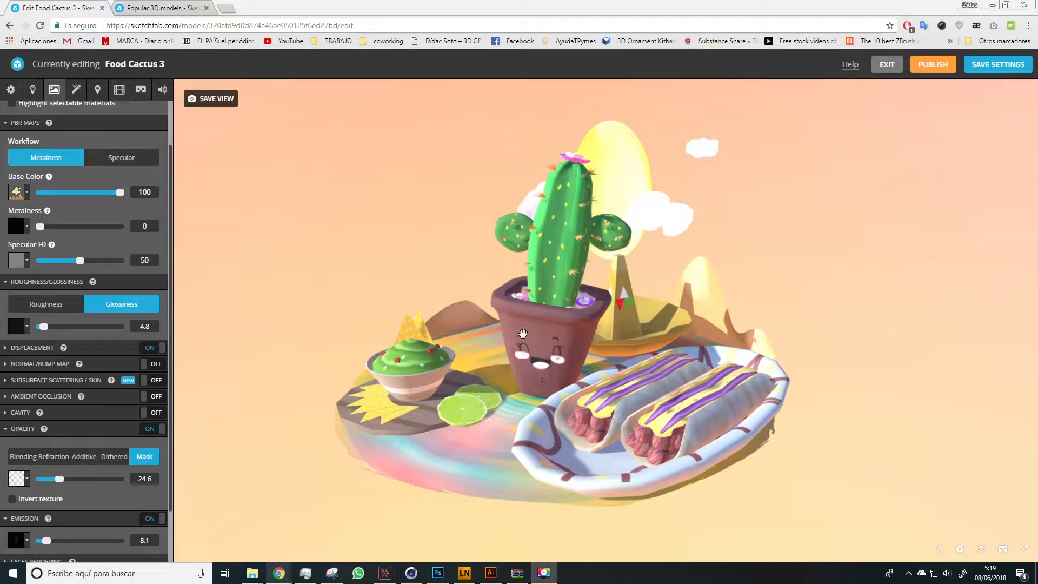
# Test the plant pot material's glossiness at 95.9, then reduce it to 1.4
pyautogui.moveTo(545, 340)
pyautogui.mouseDown()
pyautogui.moveTo(507, 352)
pyautogui.moveTo(527, 343)
pyautogui.mouseUp()
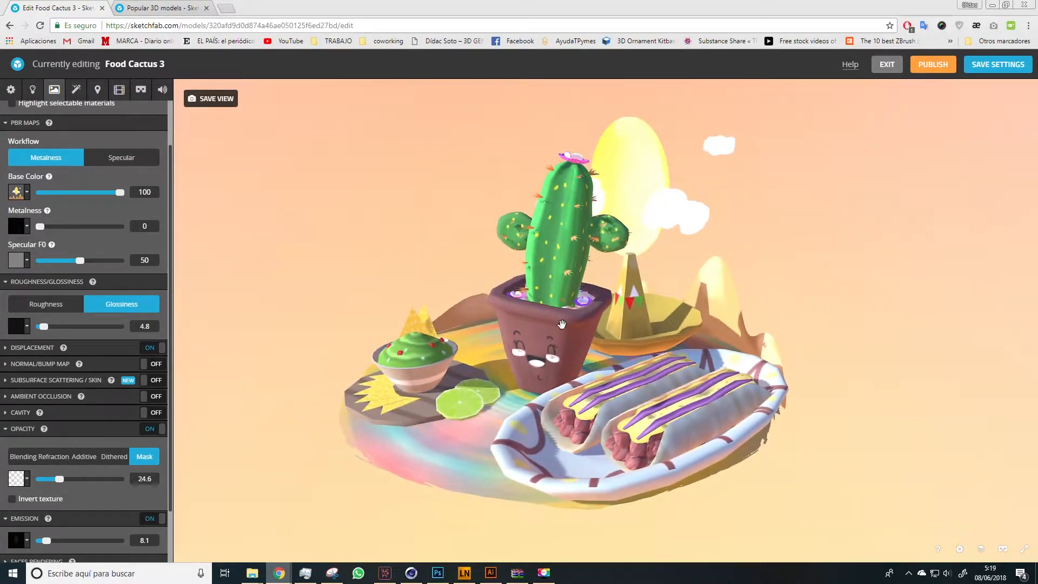
pyautogui.scroll(2, 76, 244)
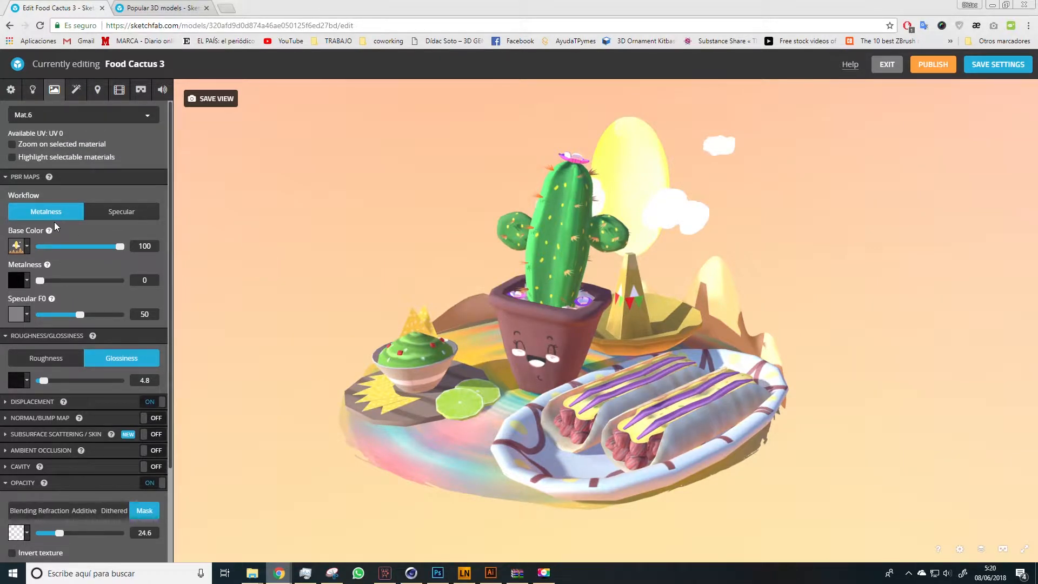
pyautogui.click(536, 339)
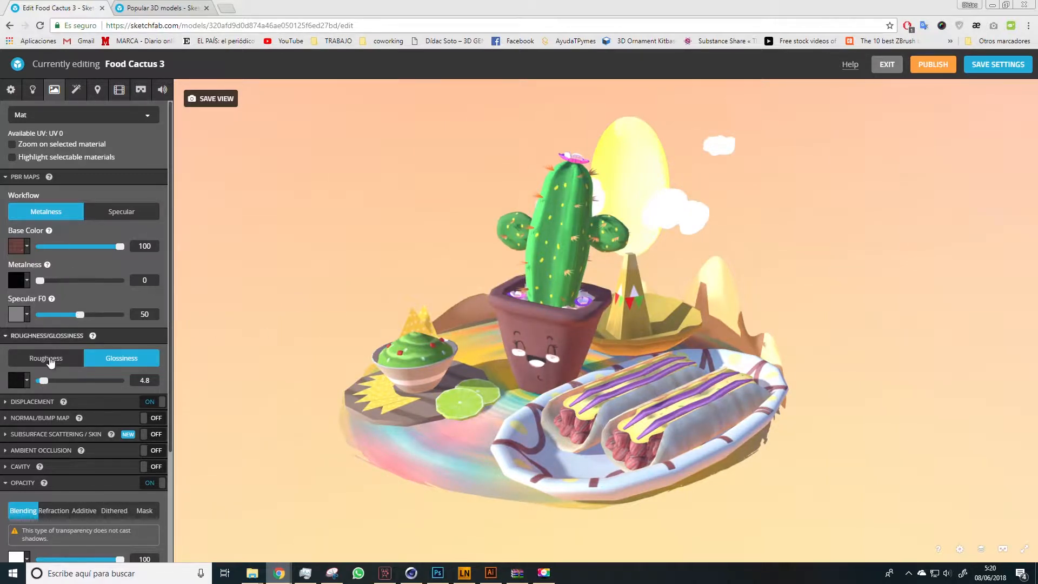
pyautogui.moveTo(44, 382)
pyautogui.mouseDown()
pyautogui.moveTo(125, 380)
pyautogui.moveTo(117, 381)
pyautogui.mouseUp()
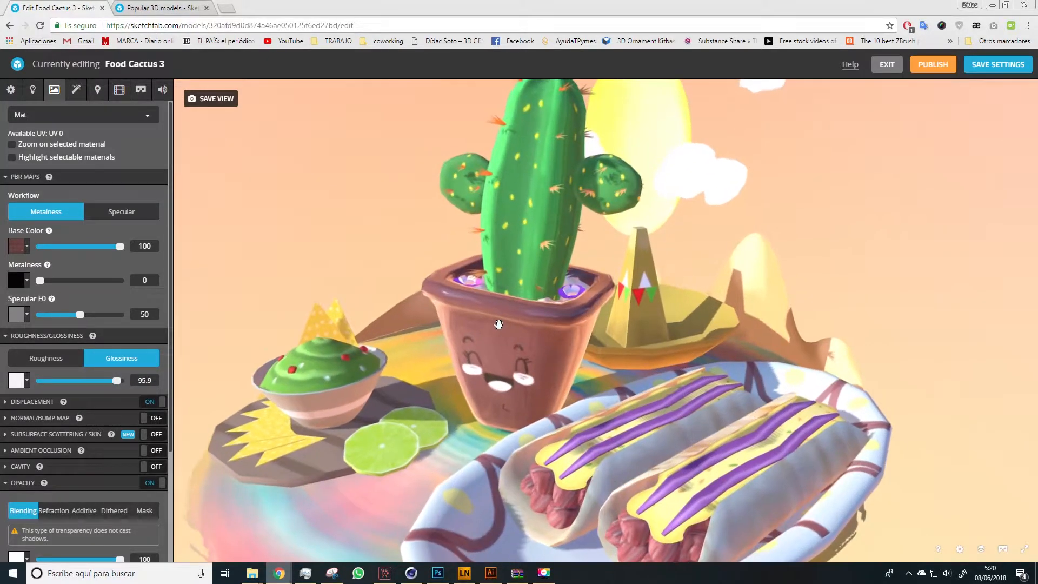
pyautogui.moveTo(113, 378); pyautogui.dragTo(37, 380)
pyautogui.scroll(-3, 259, 320)
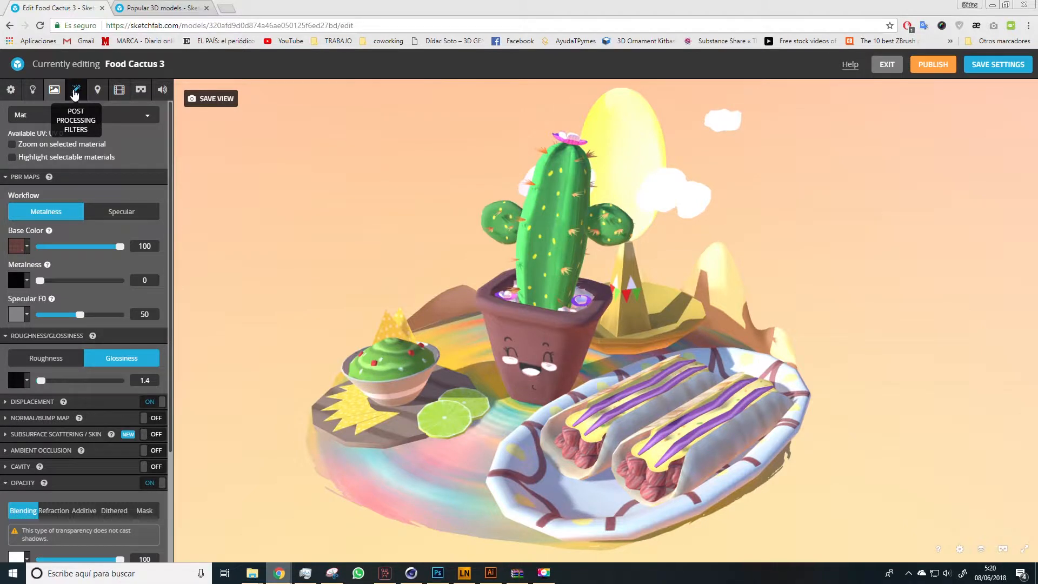
# Turn on the SSAO post-processing filter with radius 24, intensity 0.5 and bias 4.8, comparing the scene with and without it
pyautogui.click(76, 97)
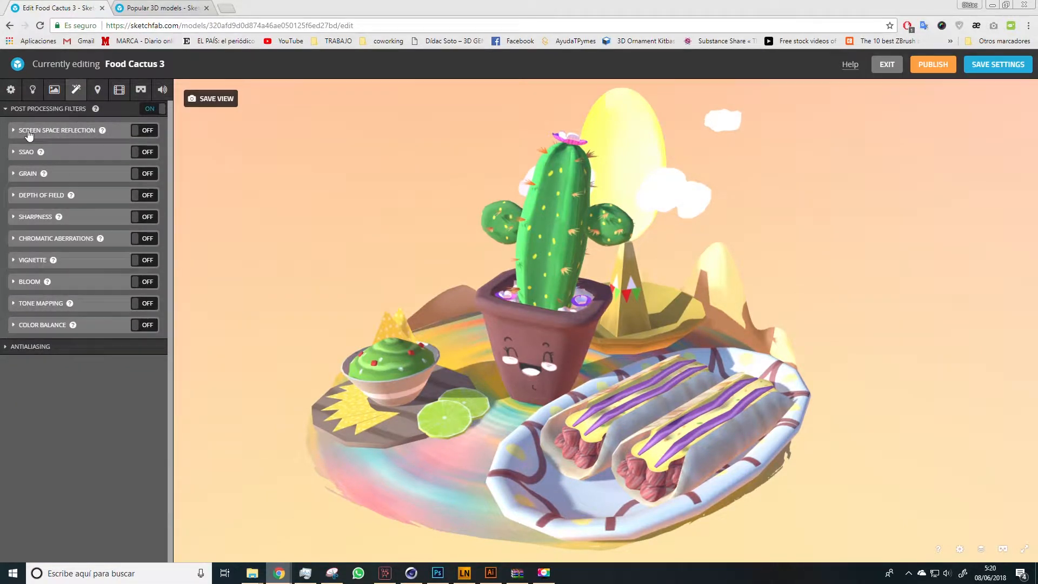
pyautogui.moveTo(101, 132)
pyautogui.moveTo(44, 173)
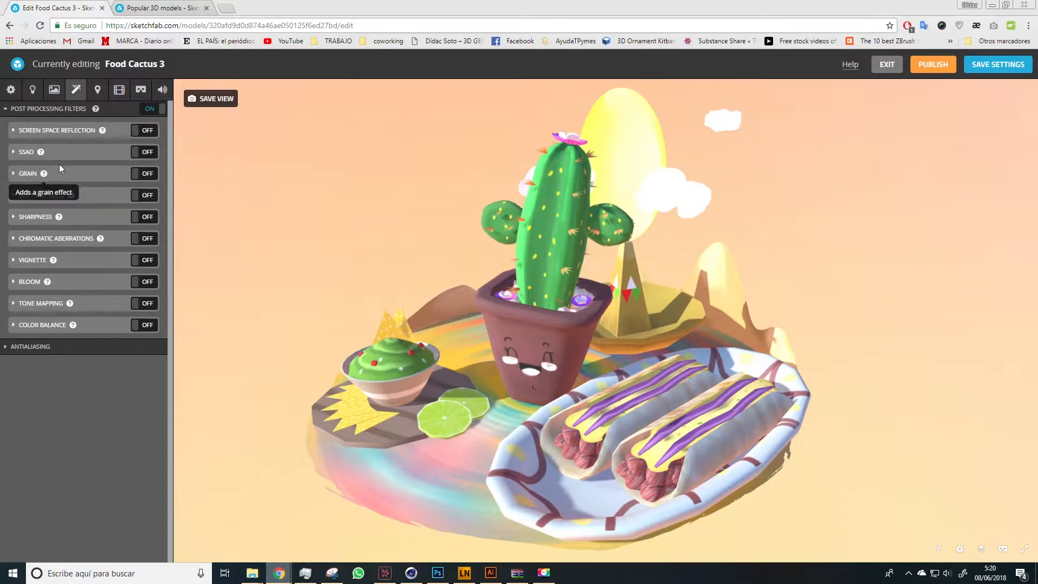
pyautogui.click(146, 153)
pyautogui.click(13, 152)
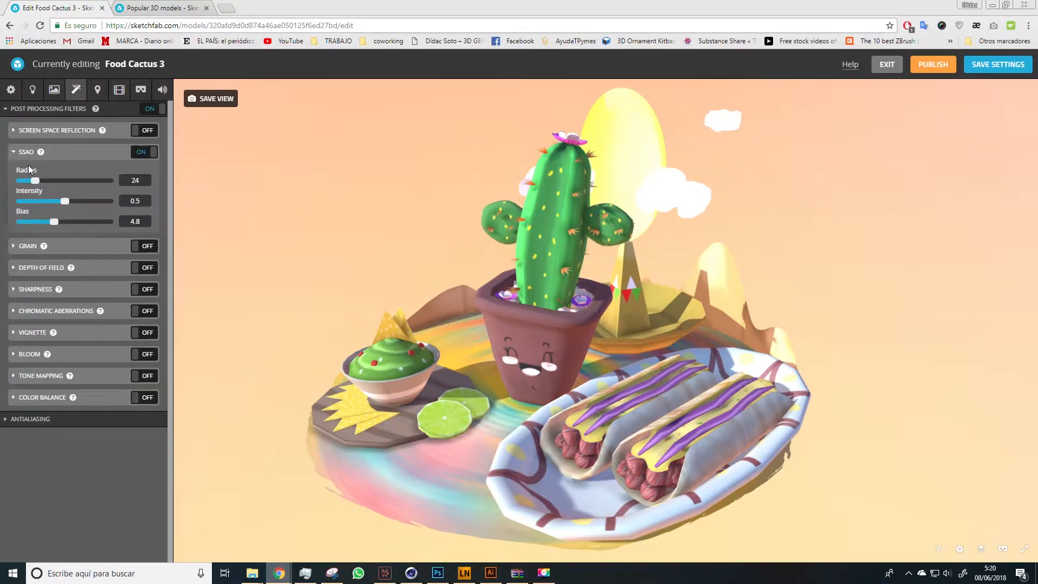
pyautogui.click(143, 154)
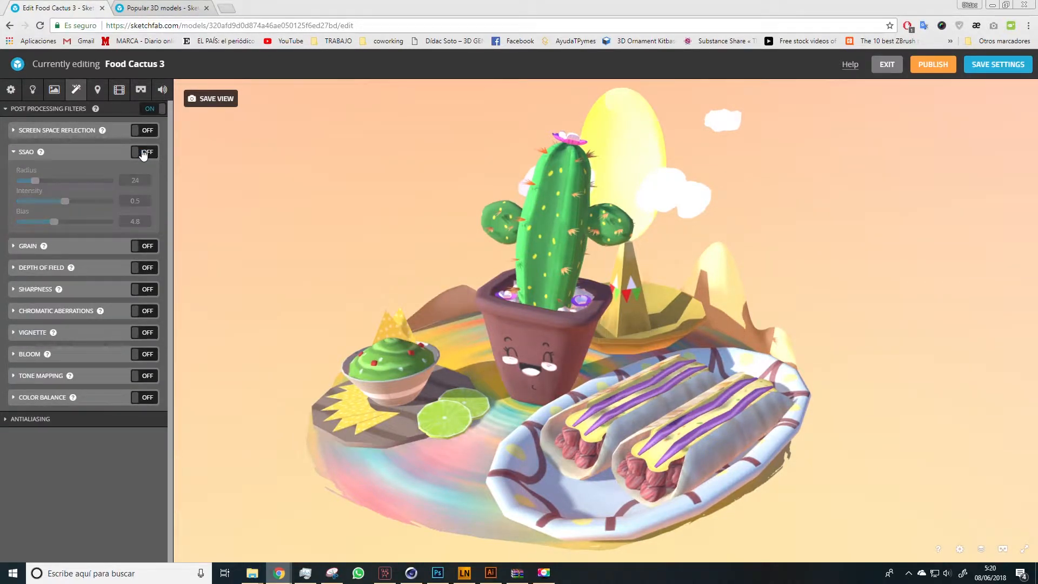
pyautogui.click(143, 153)
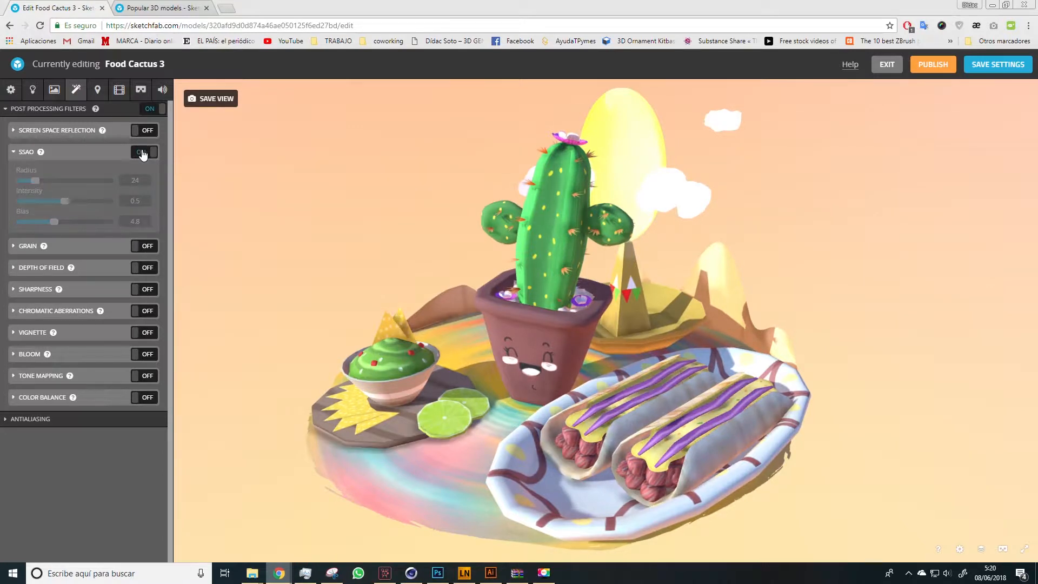
pyautogui.click(143, 153)
pyautogui.click(144, 153)
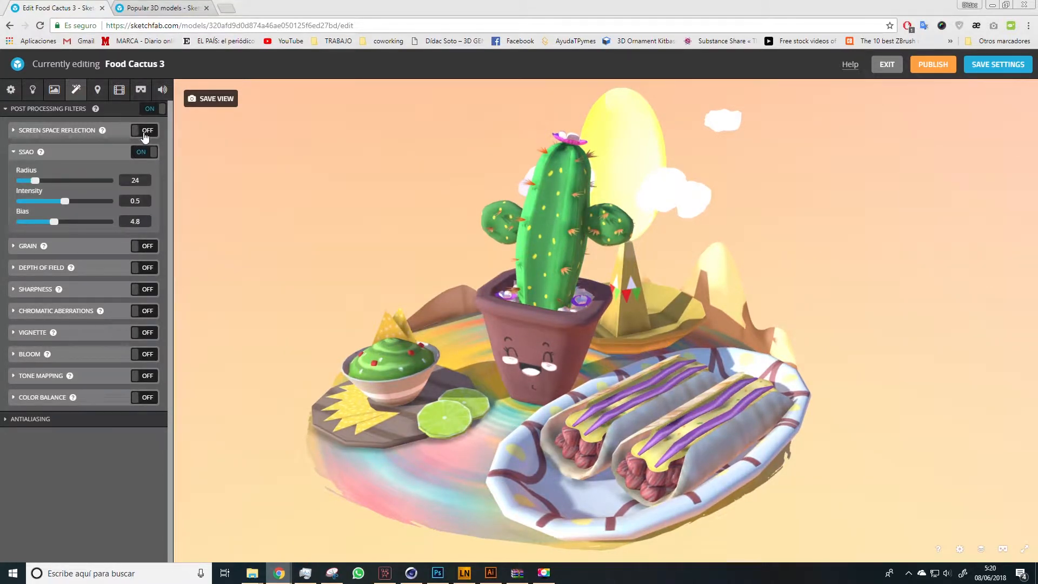
# Compare the scene with and without Screen Space Reflection and leave that filter off
pyautogui.click(146, 133)
pyautogui.click(147, 133)
pyautogui.click(148, 133)
pyautogui.click(138, 131)
pyautogui.click(149, 132)
pyautogui.click(140, 131)
pyautogui.click(144, 132)
pyautogui.click(141, 132)
pyautogui.click(143, 133)
pyautogui.click(141, 132)
# Turn on the Grain filter as animated and set its amount to 10.556
pyautogui.click(142, 247)
pyautogui.click(29, 247)
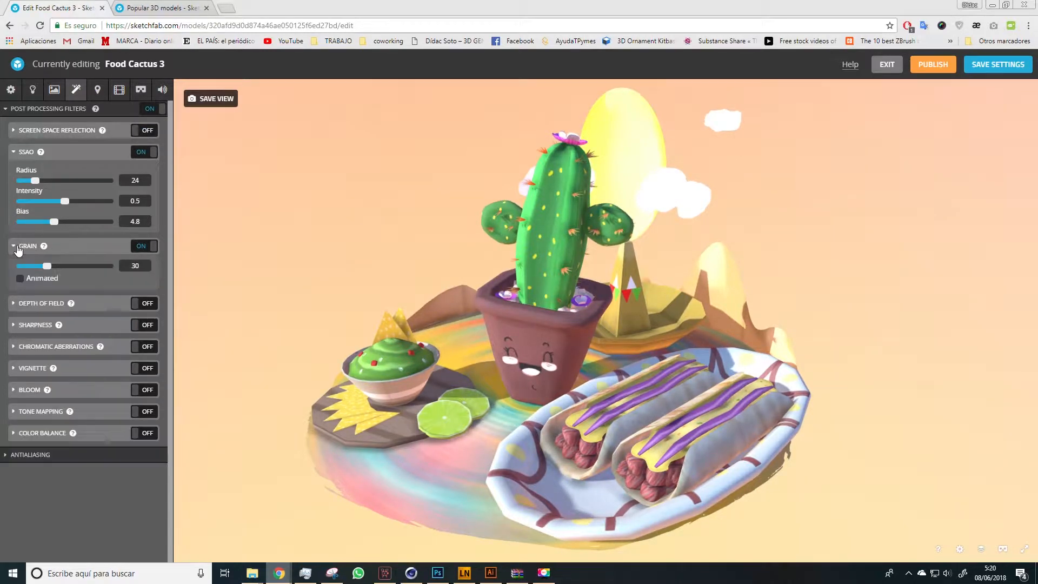
pyautogui.moveTo(43, 265); pyautogui.dragTo(105, 269)
pyautogui.moveTo(99, 267); pyautogui.dragTo(28, 266)
# Turn on Depth of Field with a foreground blur of 9.444 and a background blur of 12.222
pyautogui.click(143, 306)
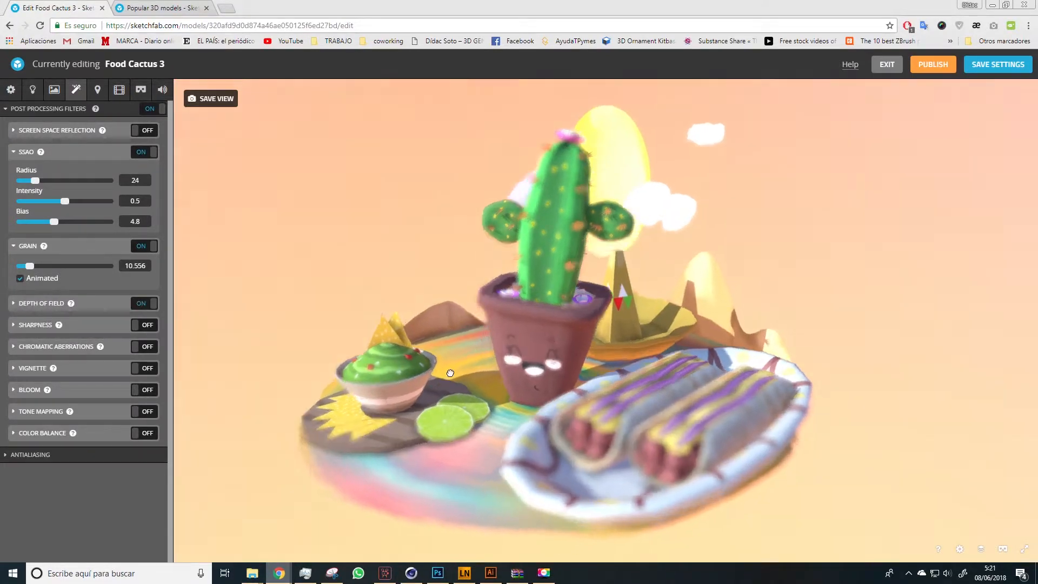
pyautogui.moveTo(433, 384); pyautogui.dragTo(451, 372)
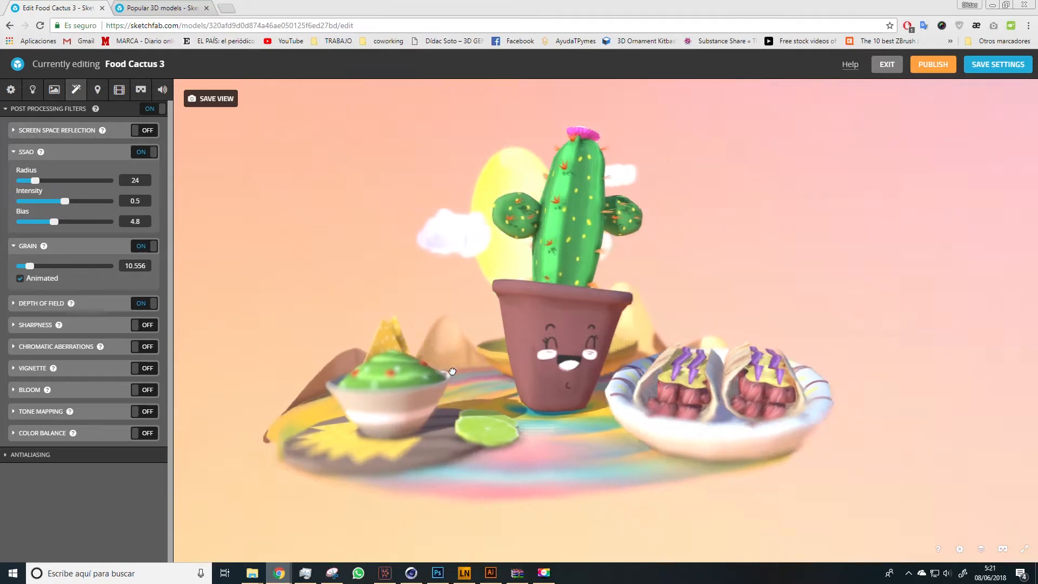
pyautogui.click(43, 303)
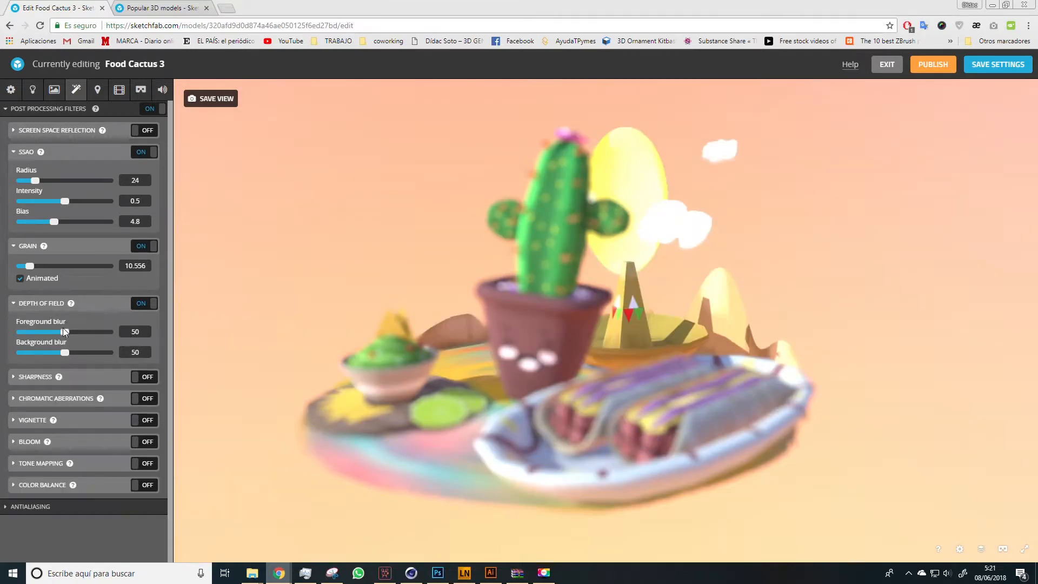
pyautogui.moveTo(64, 332); pyautogui.dragTo(28, 352)
pyautogui.moveTo(371, 348); pyautogui.dragTo(378, 352)
# Turn on the Sharpness filter and set it to 18.333
pyautogui.click(142, 379)
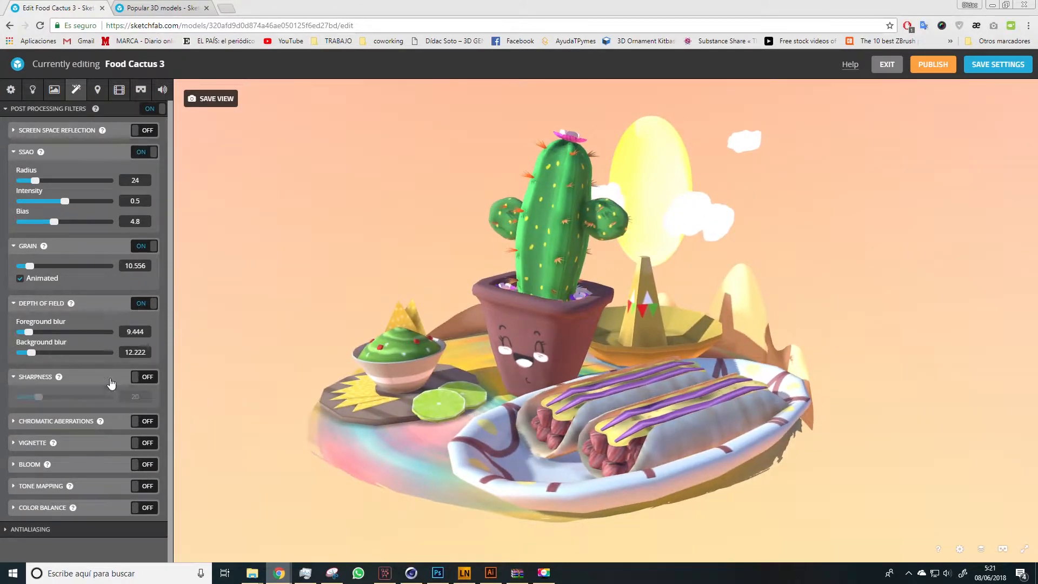
pyautogui.click(142, 378)
pyautogui.moveTo(38, 397)
pyautogui.mouseDown()
pyautogui.moveTo(68, 399)
pyautogui.moveTo(36, 398)
pyautogui.mouseUp()
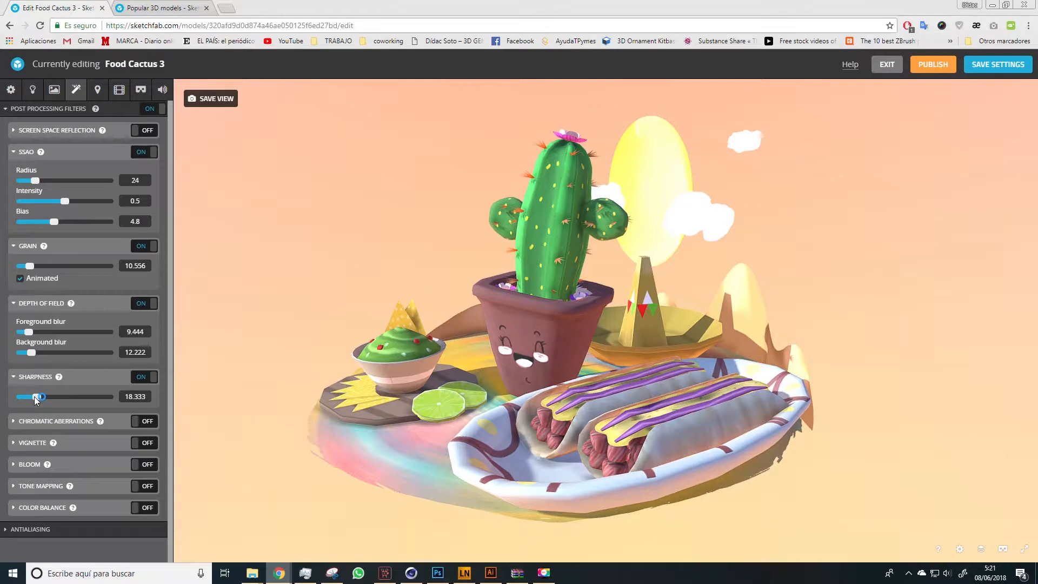
# Try the Chromatic Aberrations filter at 10.5556 and switch it off again
pyautogui.click(150, 425)
pyautogui.click(14, 421)
pyautogui.moveTo(80, 444); pyautogui.dragTo(27, 452)
pyautogui.click(144, 421)
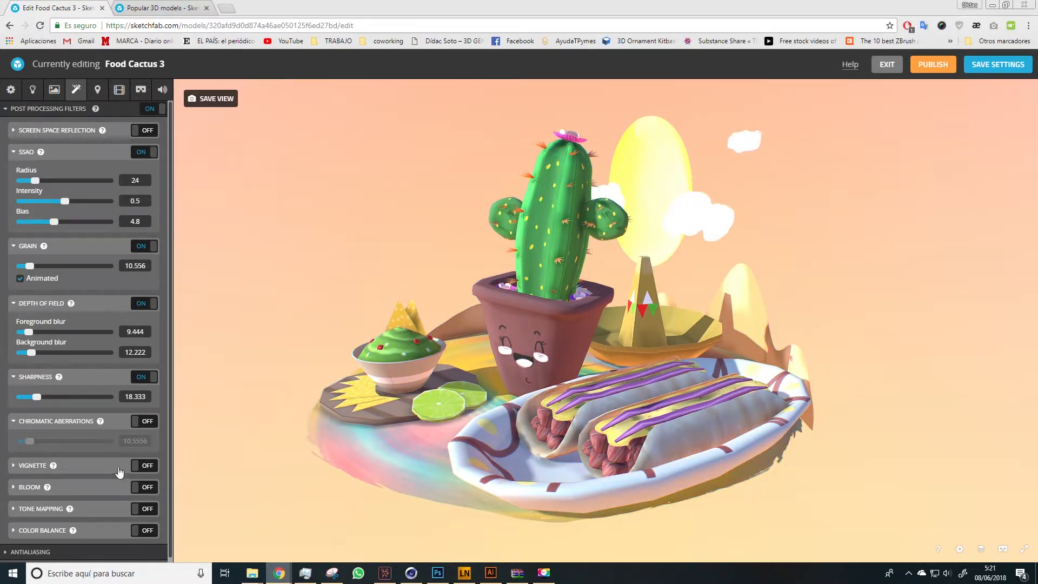
# Turn on the Vignette filter with an amount of 30.556 and a hardness of 40.556
pyautogui.click(146, 467)
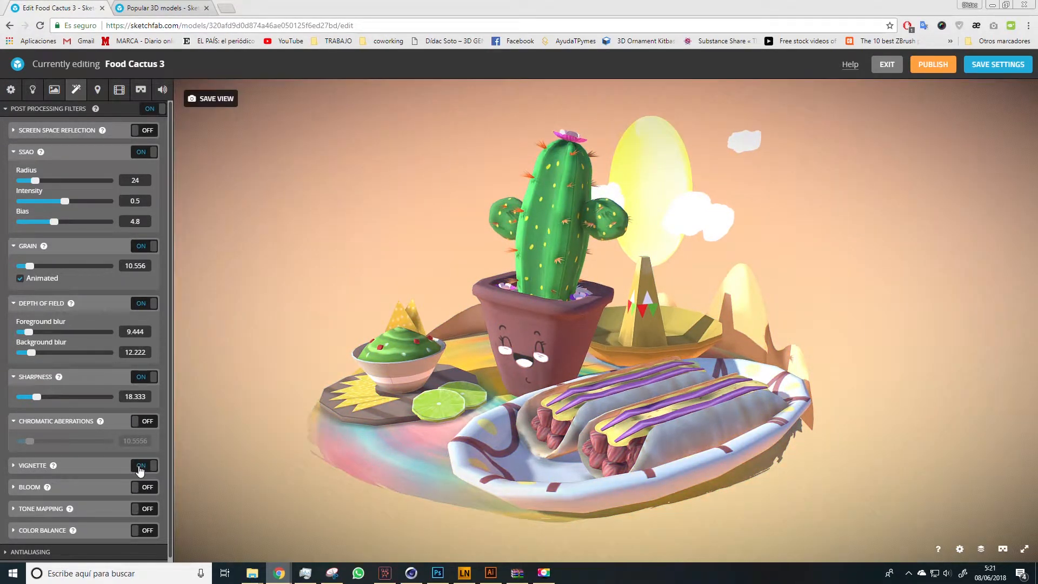
pyautogui.click(13, 466)
pyautogui.scroll(-1, 75, 495)
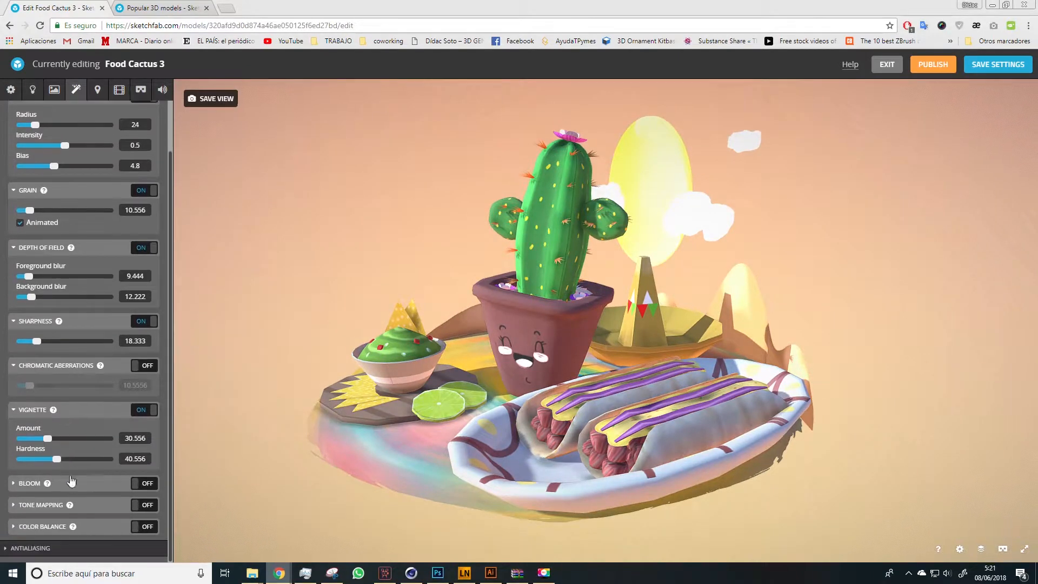
# Turn on the Bloom filter with threshold 9.444, intensity 3.889 and radius 15.556
pyautogui.click(146, 484)
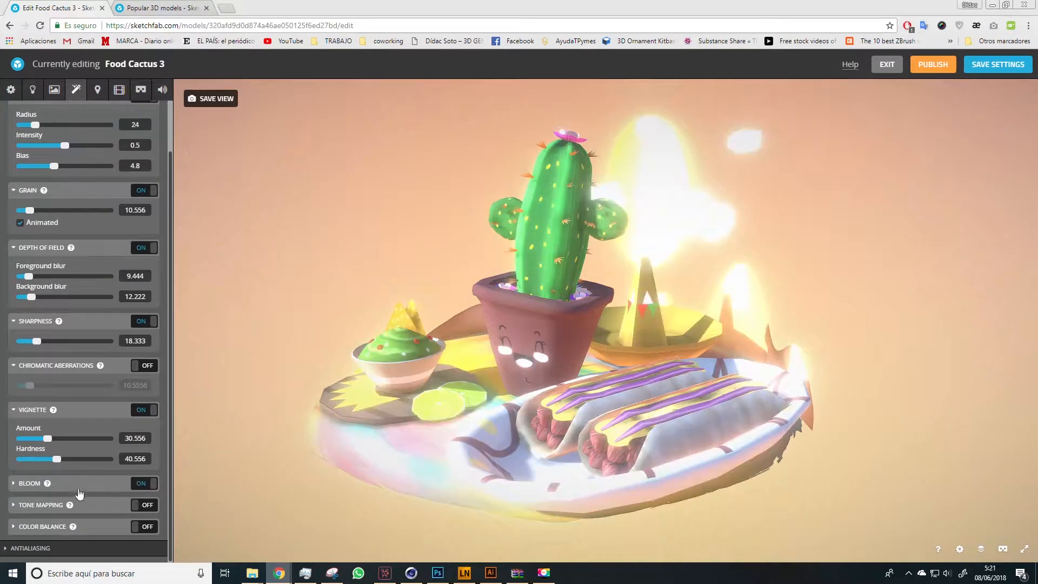
pyautogui.click(22, 483)
pyautogui.moveTo(51, 508); pyautogui.dragTo(27, 533)
pyautogui.moveTo(83, 553); pyautogui.dragTo(45, 553)
pyautogui.moveTo(278, 439); pyautogui.dragTo(290, 442)
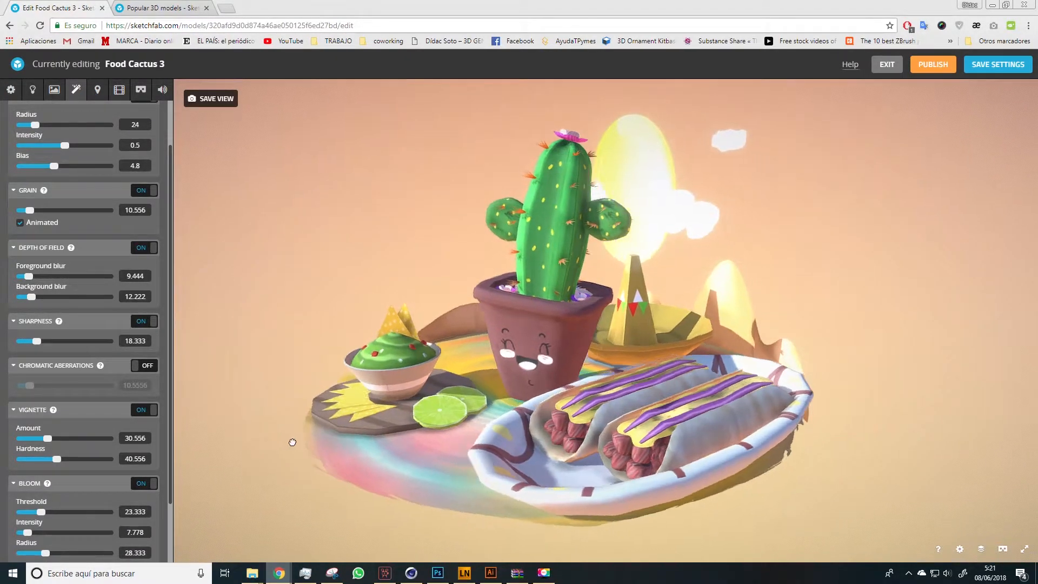
pyautogui.moveTo(42, 512); pyautogui.dragTo(23, 533)
pyautogui.click(32, 531)
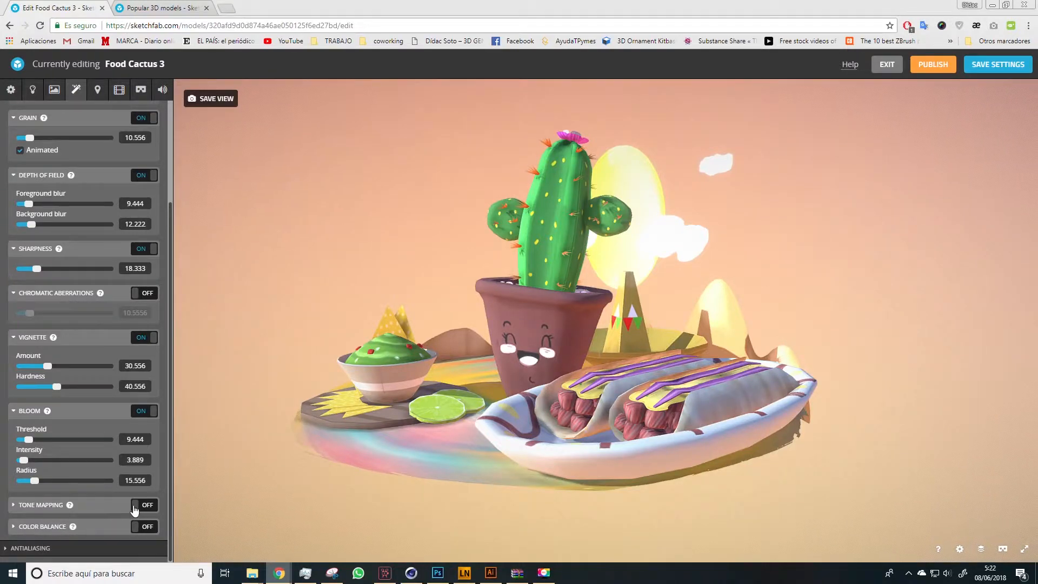
# Turn on Tone Mapping, compare the Reinhard and Filmic types, and choose Linear
pyautogui.click(98, 512)
pyautogui.scroll(-1, 92, 487)
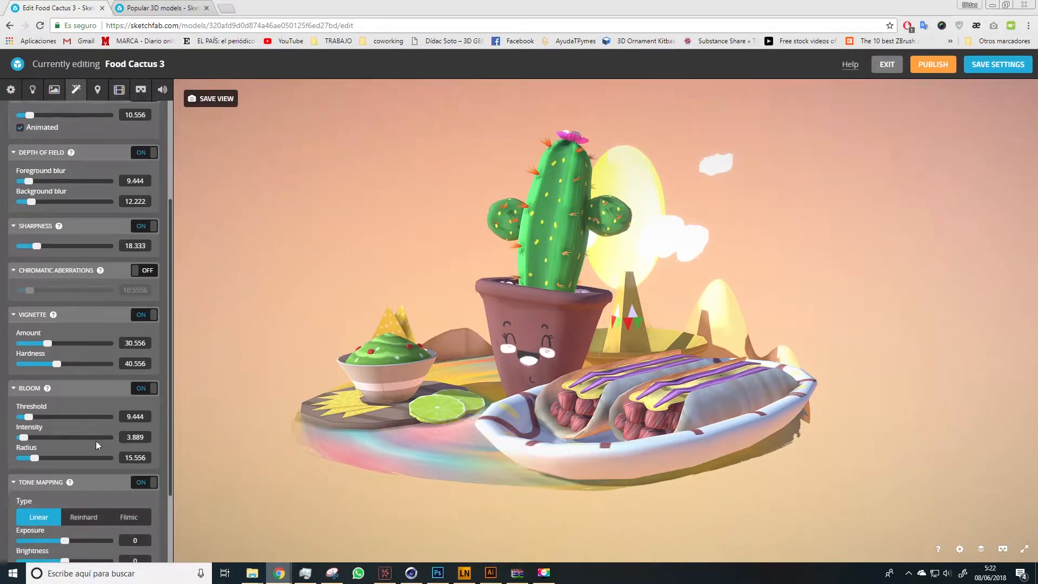
pyautogui.click(104, 487)
pyautogui.click(128, 488)
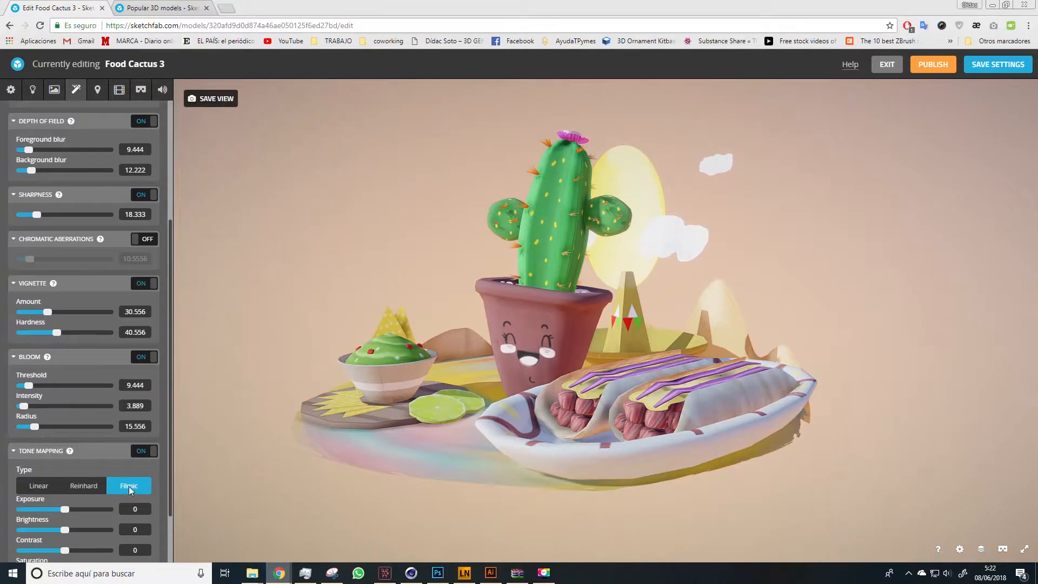
pyautogui.click(60, 487)
pyautogui.click(95, 487)
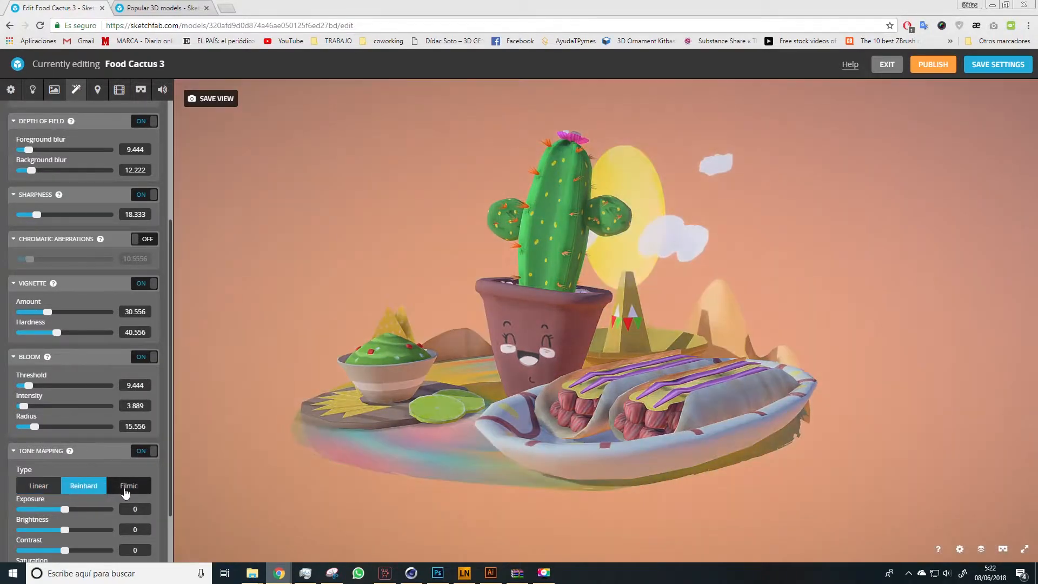
pyautogui.click(127, 487)
pyautogui.click(48, 486)
pyautogui.scroll(-1, 92, 513)
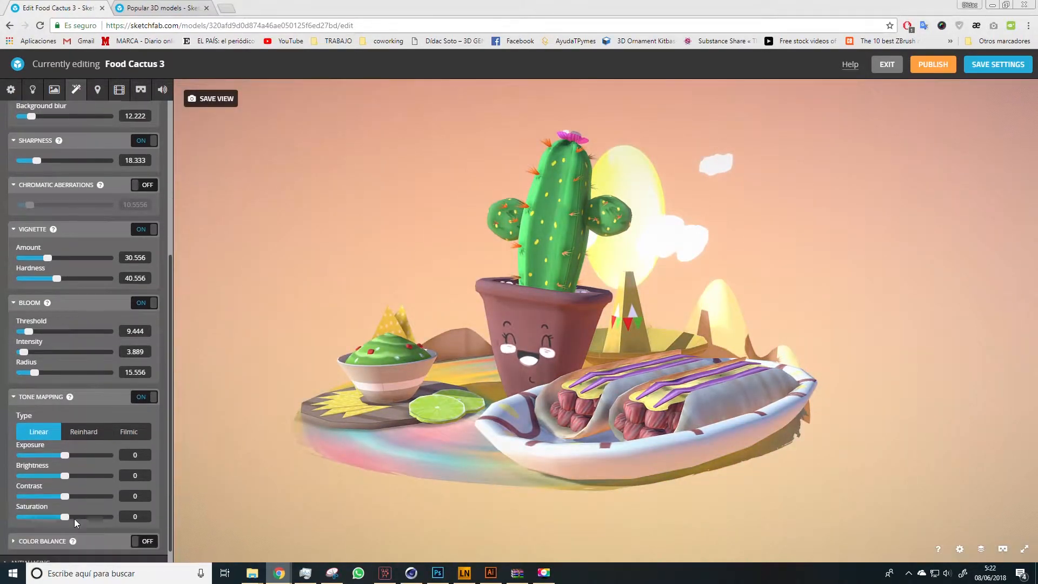
# Set the tone mapping exposure to -5.5556, brightness to 4.444, contrast to 5.556 and saturation to 10
pyautogui.moveTo(68, 518); pyautogui.dragTo(63, 455)
pyautogui.moveTo(473, 338); pyautogui.dragTo(472, 358)
pyautogui.scroll(-1, 81, 475)
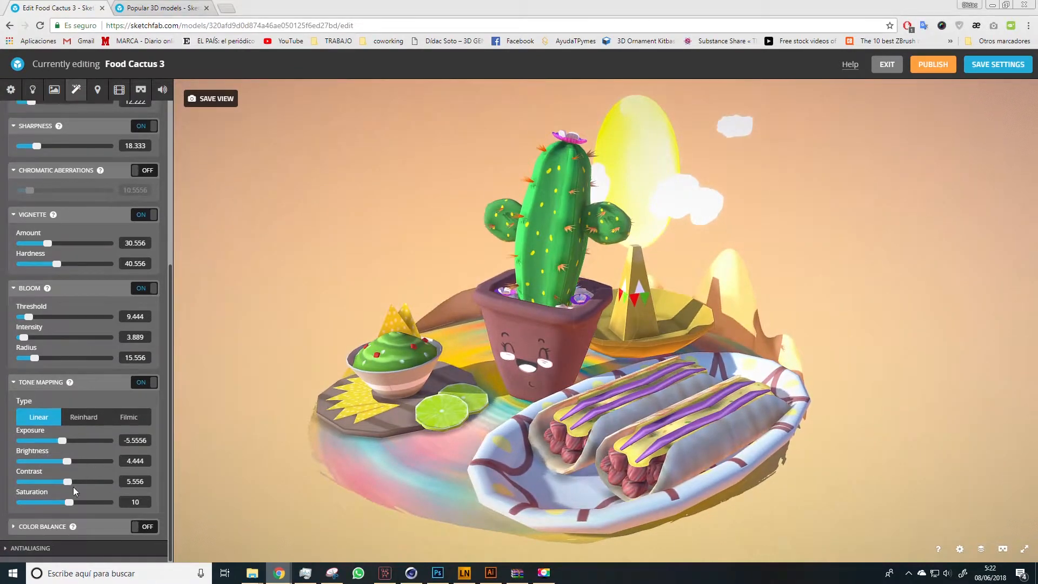
# Turn on Color Balance, adjust its red, green and blue levels, and check the model from another angle
pyautogui.click(127, 531)
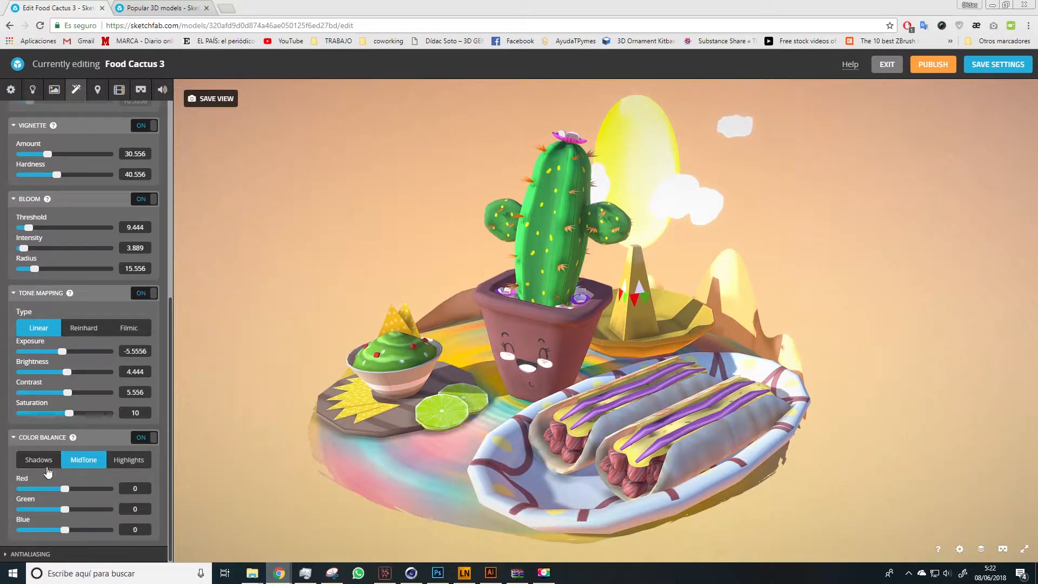
pyautogui.moveTo(62, 488); pyautogui.dragTo(65, 528)
pyautogui.scroll(6, 109, 443)
pyautogui.moveTo(443, 274); pyautogui.dragTo(307, 215)
# Try the Milkyway, QueenMary chimney and Footprint court environments as the scene's lighting
pyautogui.click(32, 89)
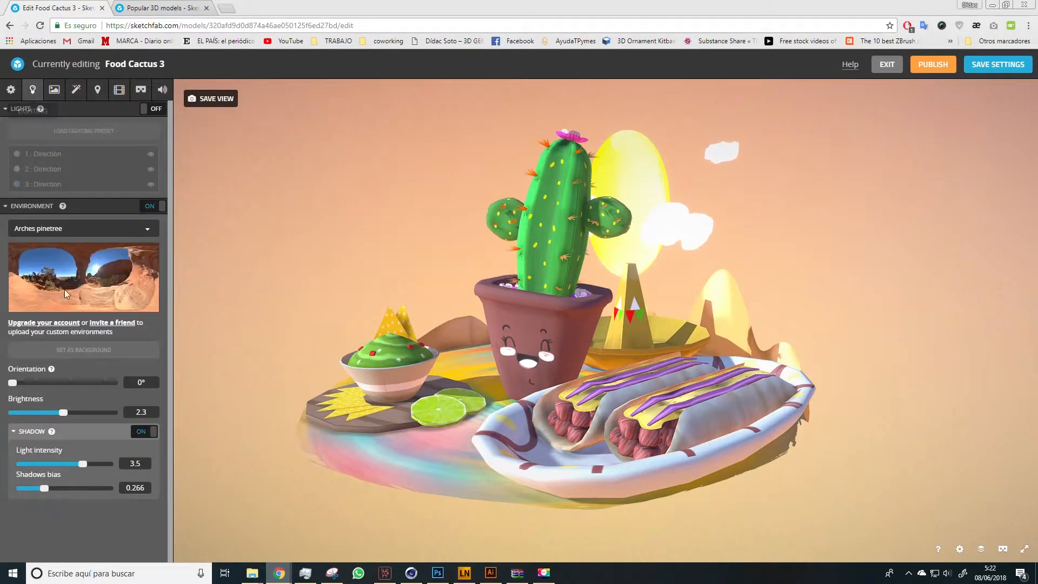
pyautogui.click(87, 228)
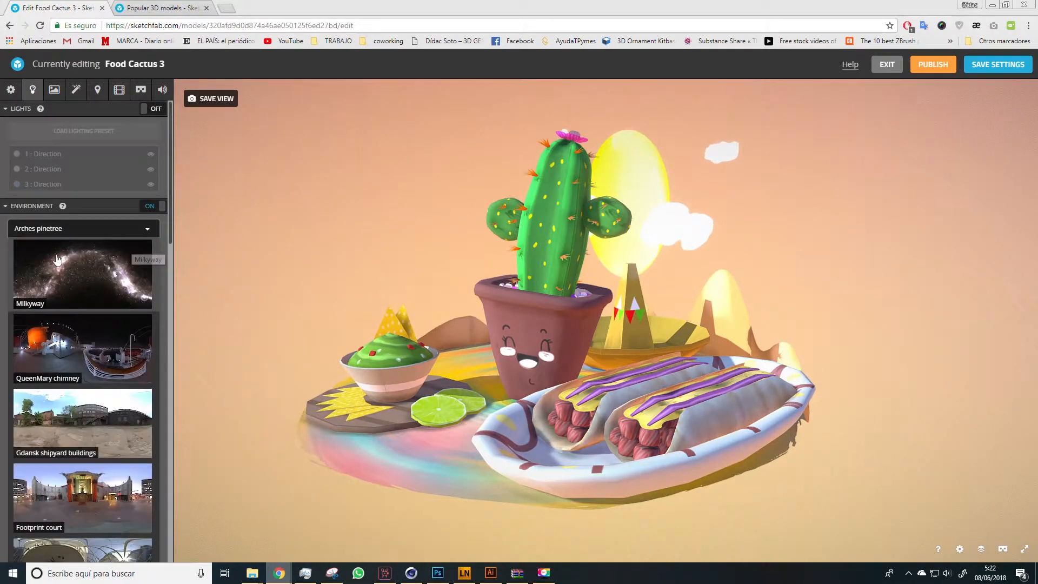
pyautogui.click(87, 303)
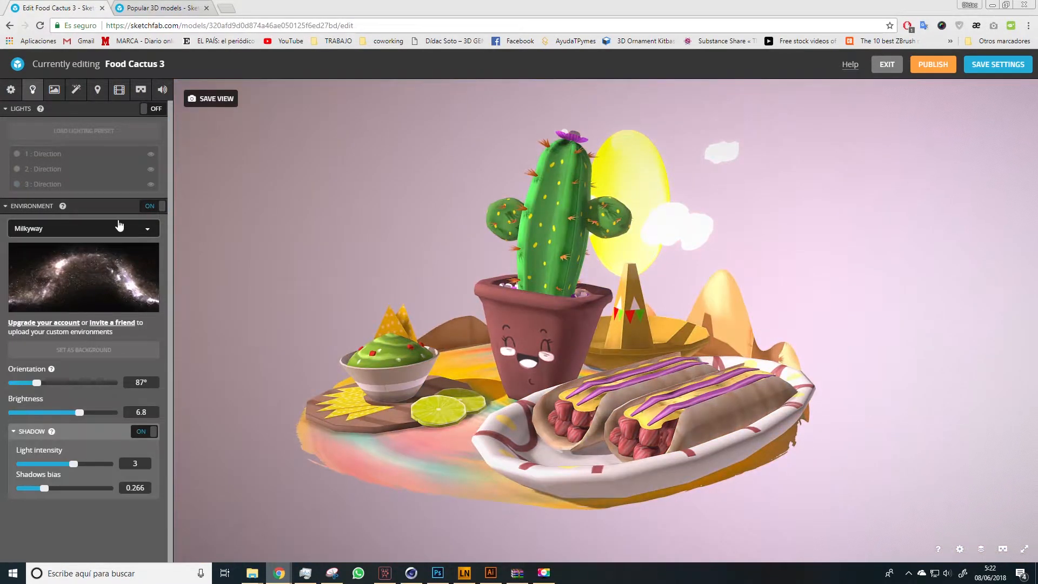
pyautogui.click(120, 227)
pyautogui.click(93, 365)
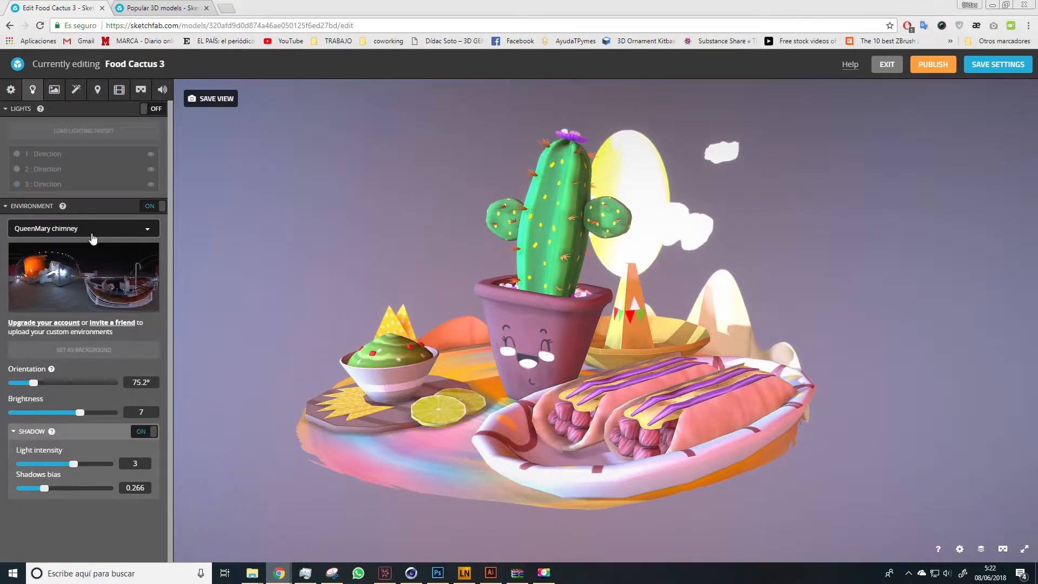
pyautogui.click(84, 228)
pyautogui.click(71, 494)
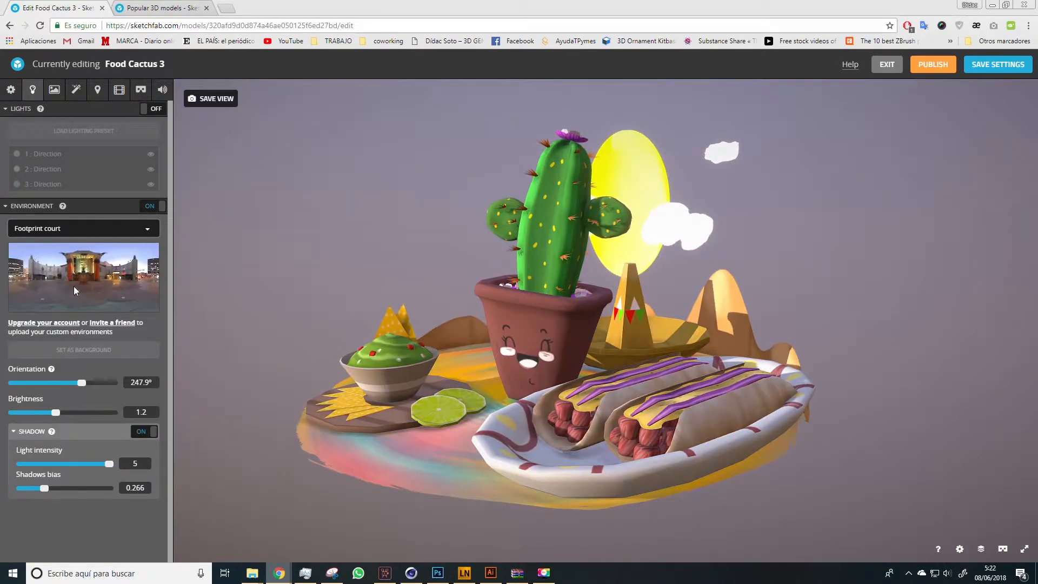
# Change the scene's lighting environment to Gdansk shipyard buildings
pyautogui.click(84, 234)
pyautogui.click(80, 429)
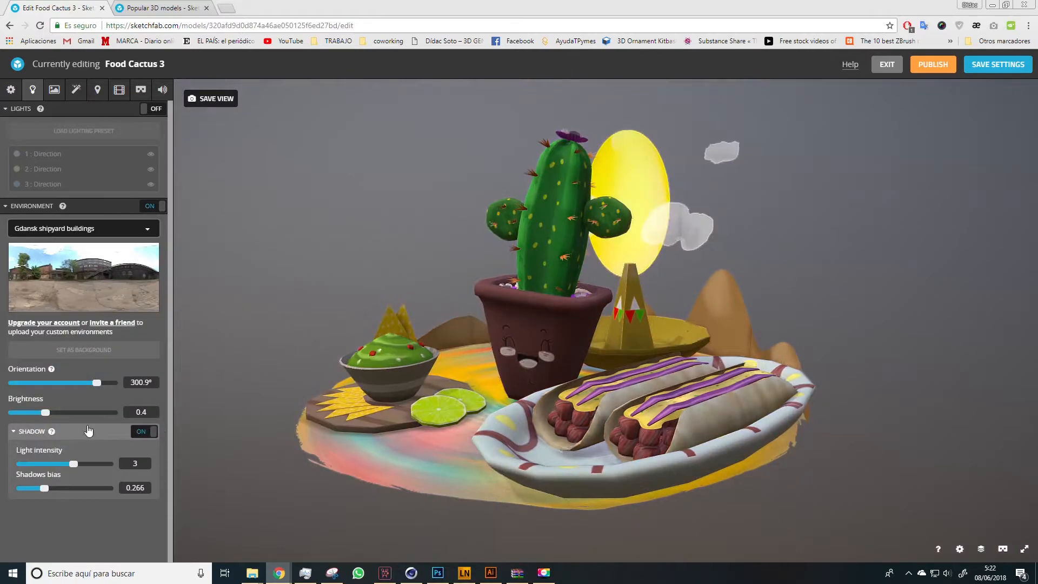
# Change the lighting environment to QueenMary chimney, with orientation 62.1° and brightness 5.0318
pyautogui.click(84, 228)
pyautogui.click(80, 347)
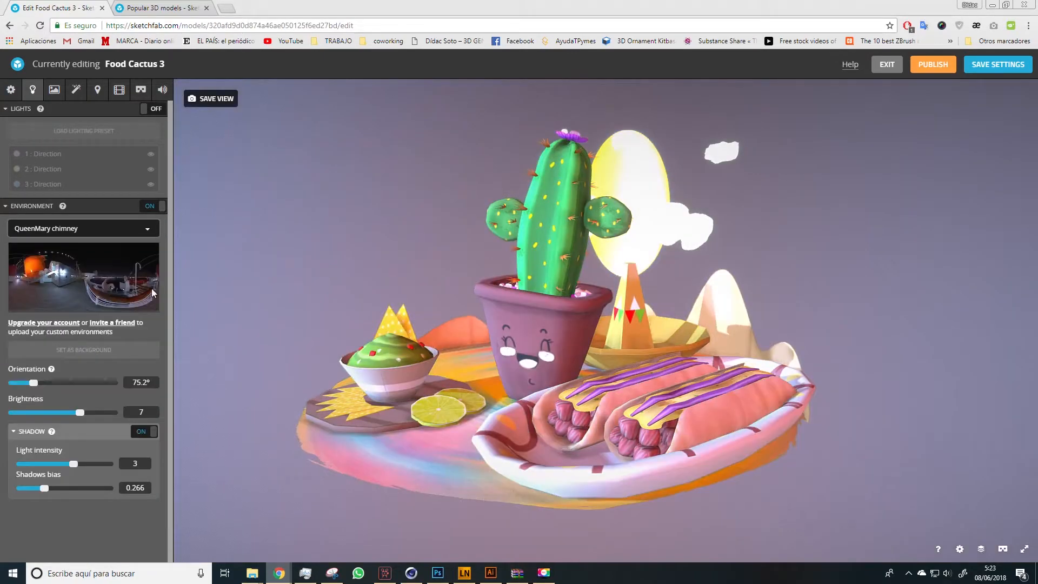
pyautogui.moveTo(76, 383); pyautogui.dragTo(76, 413)
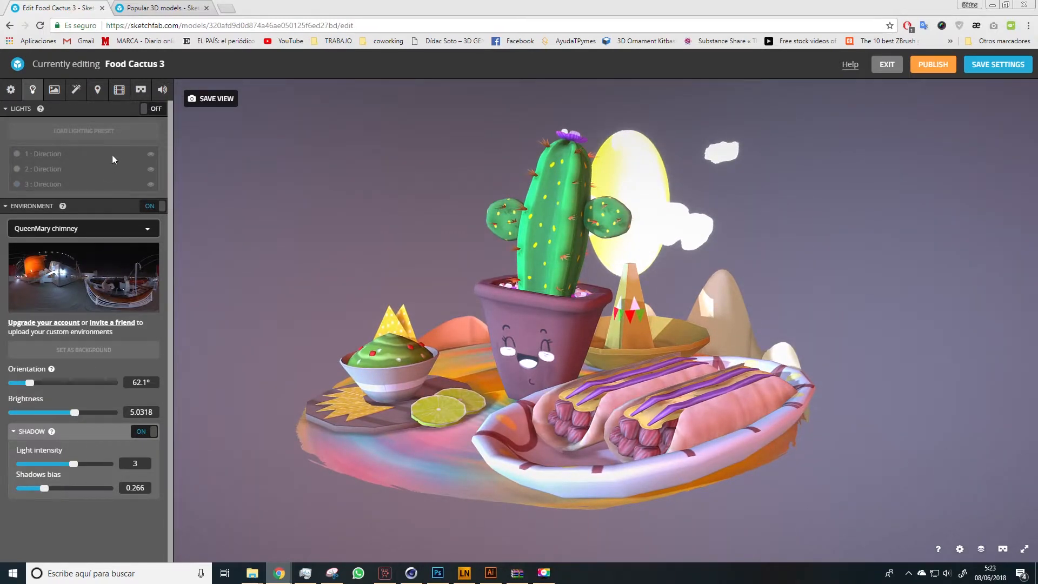
# Turn on the scene's lights and select the third directional light to view its properties and placement
pyautogui.click(157, 109)
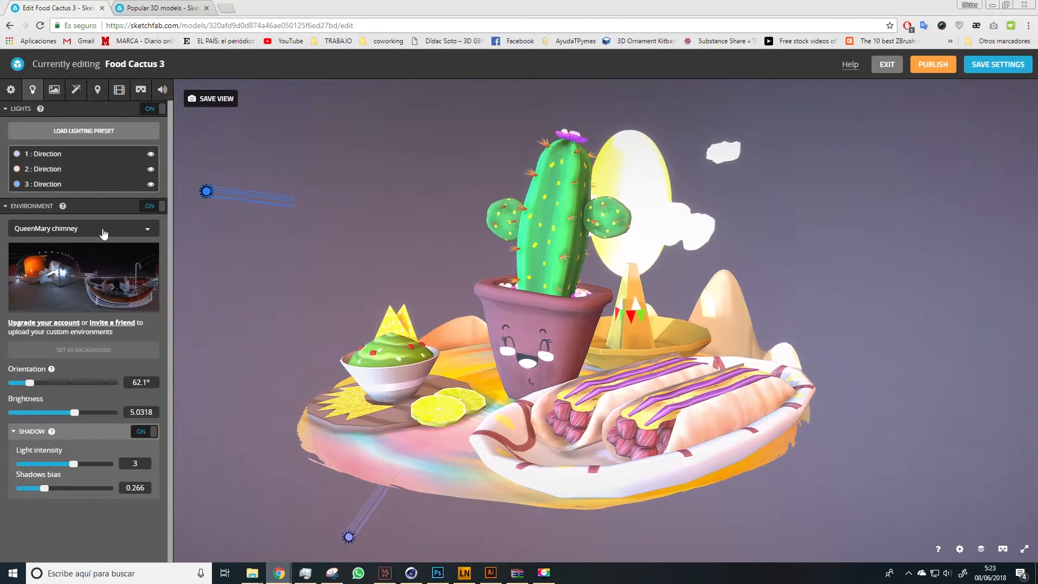
pyautogui.click(46, 169)
pyautogui.click(47, 184)
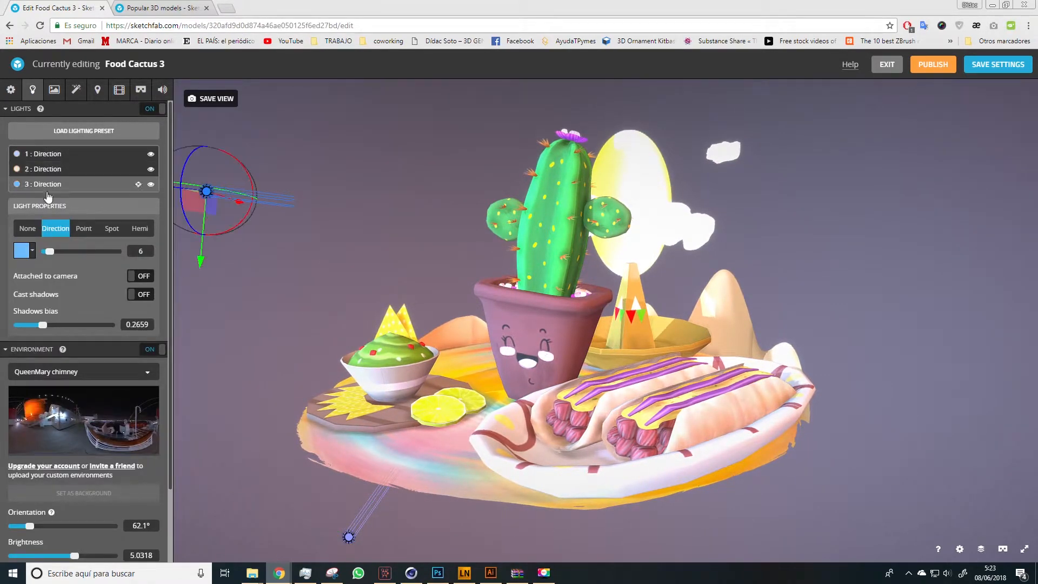
pyautogui.moveTo(336, 161); pyautogui.dragTo(368, 229)
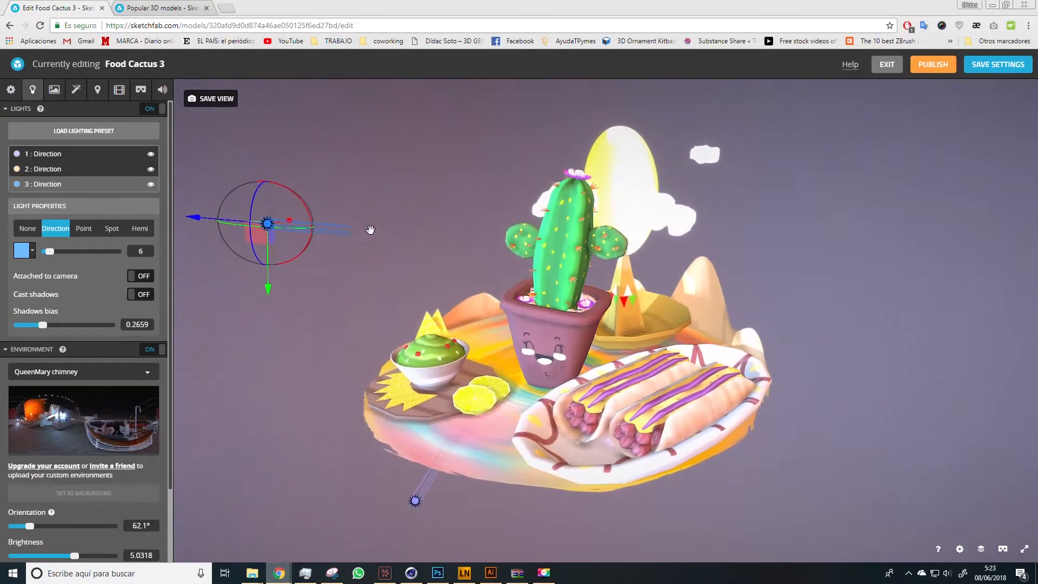
# View the available lighting presets without loading one, and set the environment brightness to 1.901
pyautogui.click(105, 133)
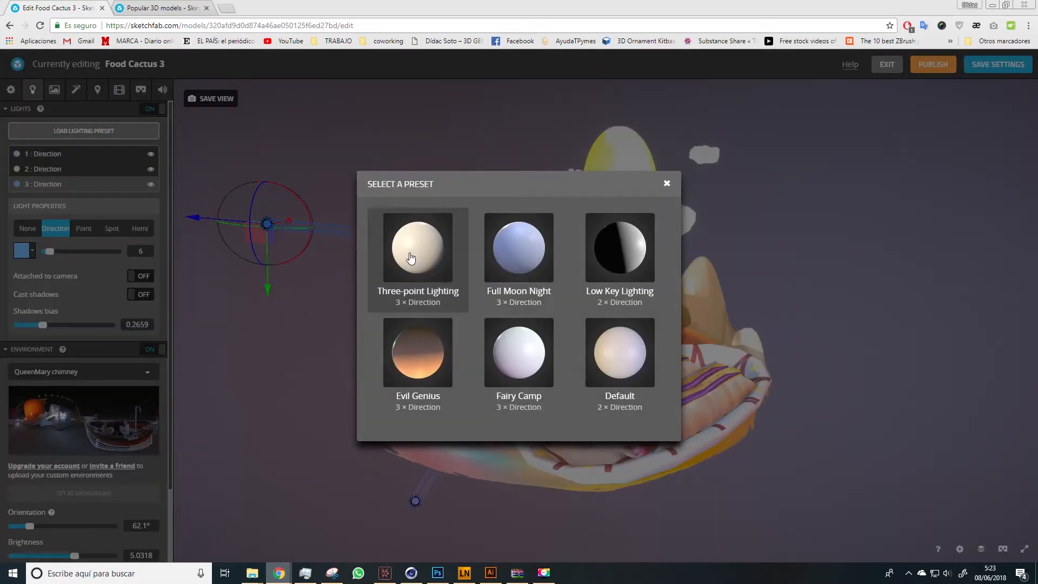
pyautogui.click(667, 185)
pyautogui.moveTo(77, 559); pyautogui.dragTo(63, 556)
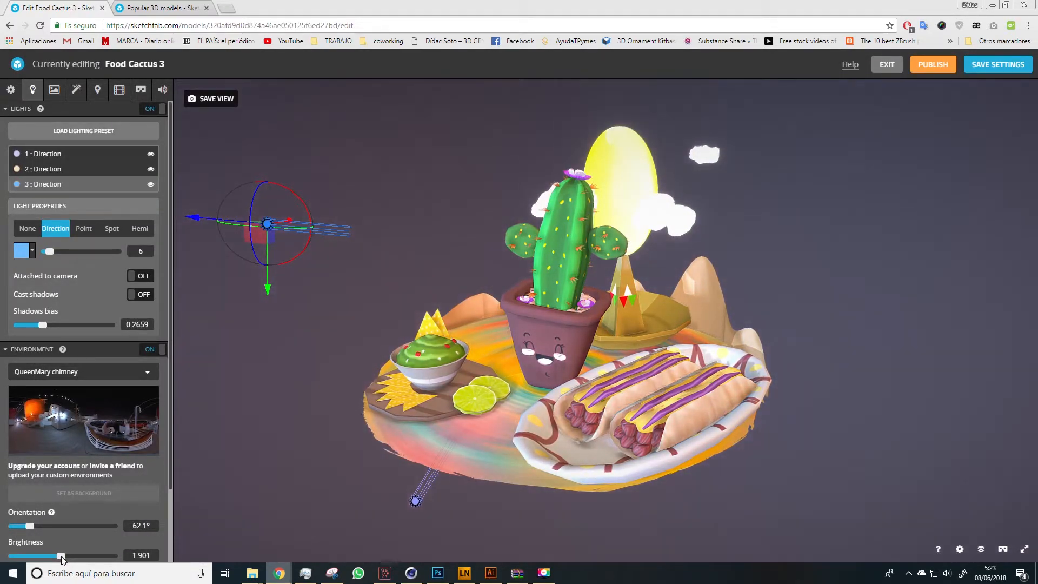
pyautogui.moveTo(474, 381)
pyautogui.mouseDown()
pyautogui.moveTo(511, 403)
pyautogui.moveTo(481, 386)
pyautogui.mouseUp()
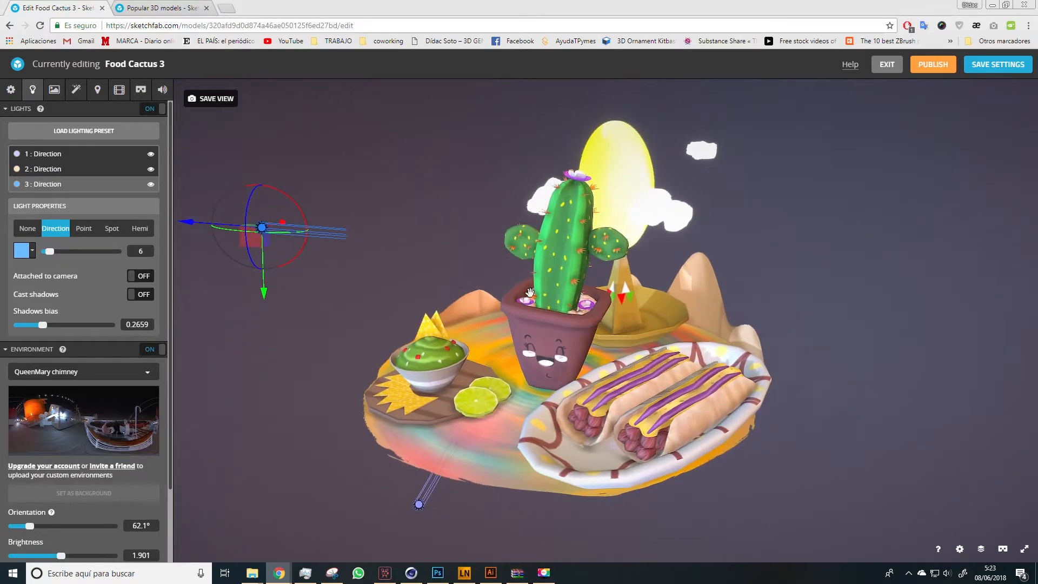
# Try the maximum emission on the textured material with mask opacity, and set its emission to 0
pyautogui.click(54, 89)
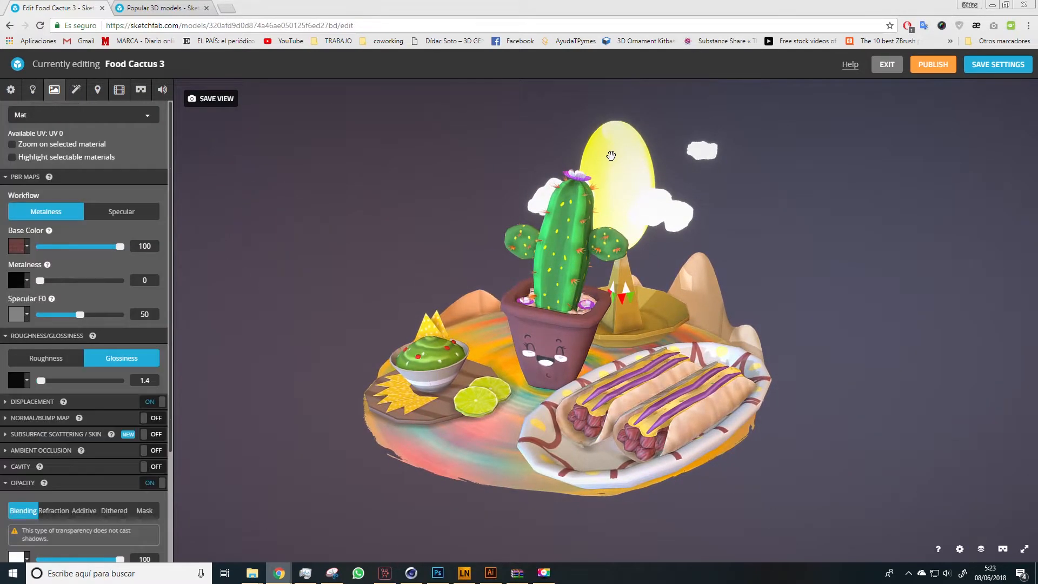
pyautogui.scroll(-3, 75, 264)
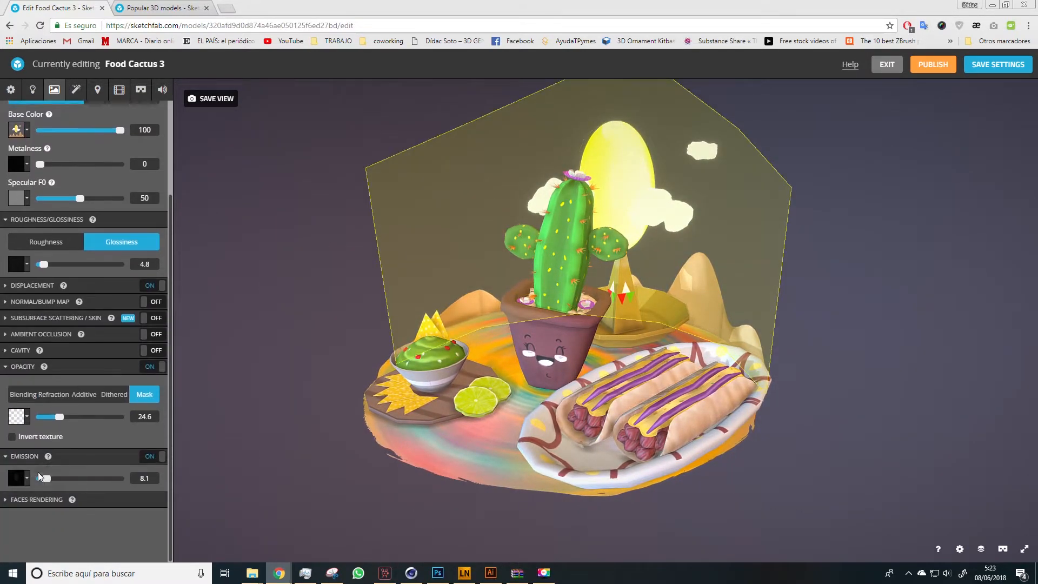
pyautogui.moveTo(33, 478); pyautogui.dragTo(120, 478)
pyautogui.moveTo(380, 362)
pyautogui.mouseDown()
pyautogui.moveTo(486, 343)
pyautogui.moveTo(417, 362)
pyautogui.moveTo(373, 349)
pyautogui.mouseUp()
pyautogui.moveTo(119, 478); pyautogui.dragTo(27, 479)
# Turn off Ambient environment for the scene's background and set the background blur to 0
pyautogui.click(11, 90)
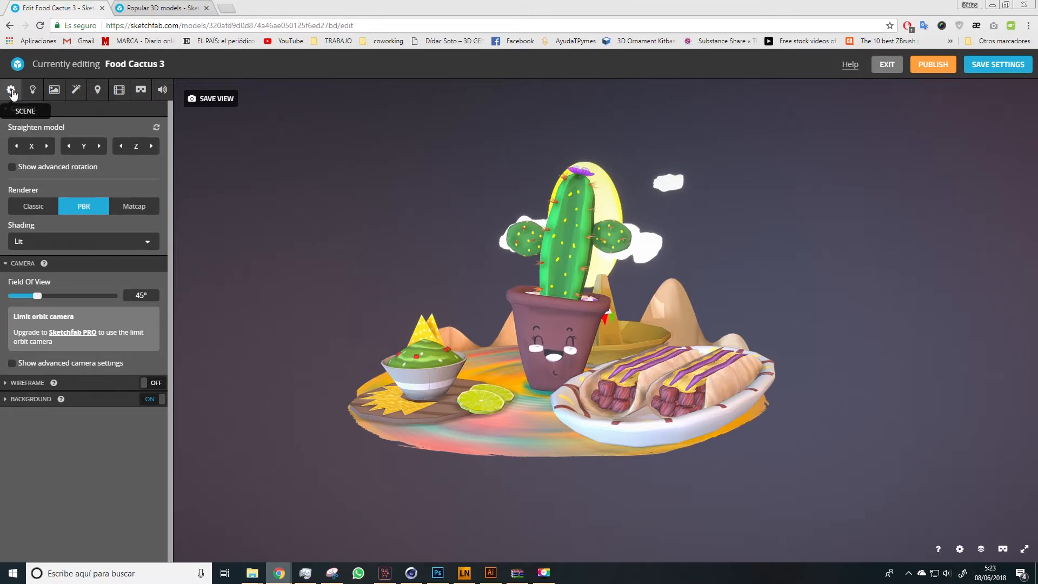
pyautogui.click(21, 402)
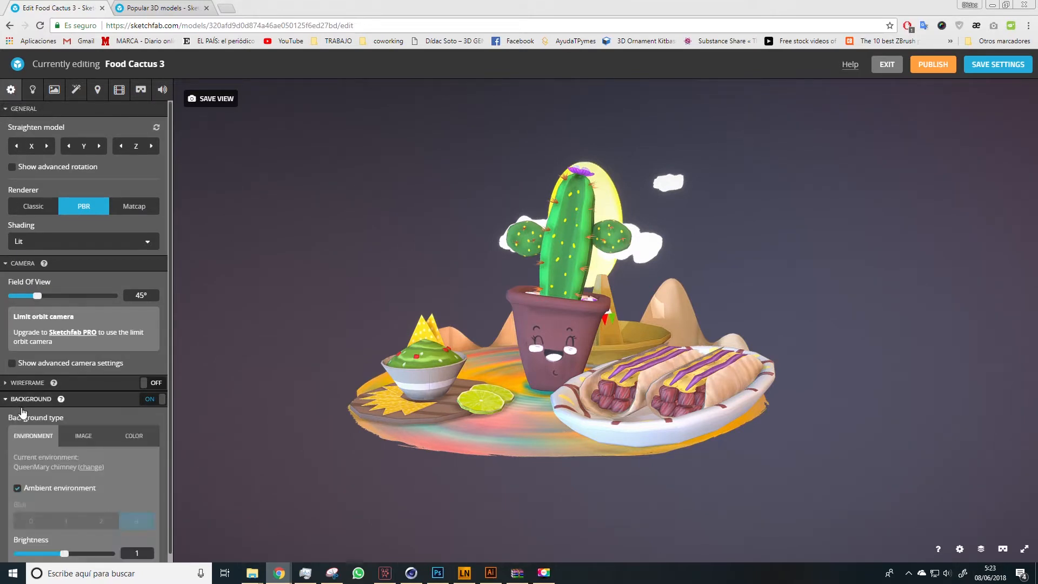
pyautogui.scroll(-1, 61, 449)
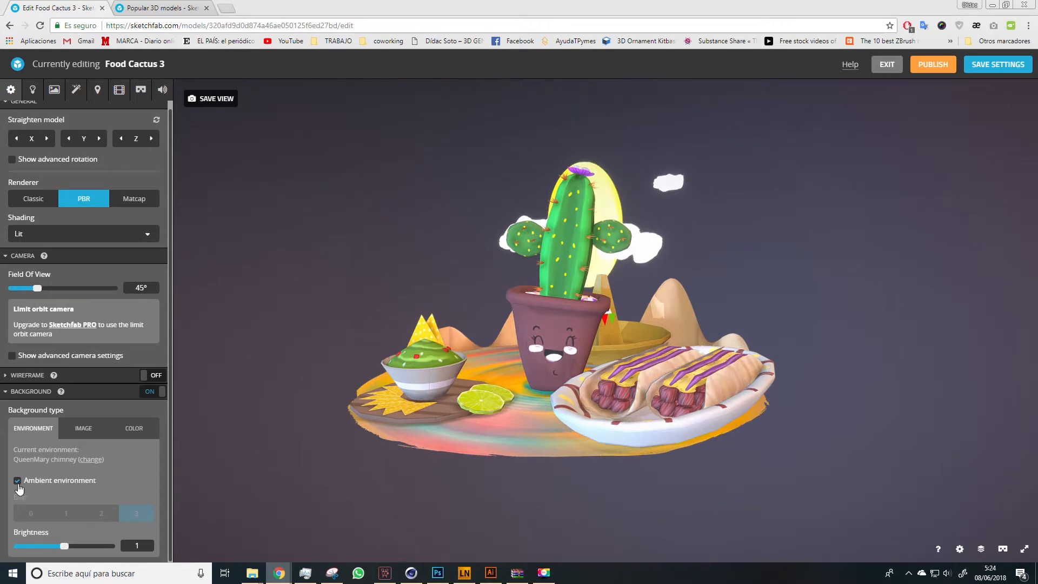
pyautogui.click(17, 482)
pyautogui.click(32, 519)
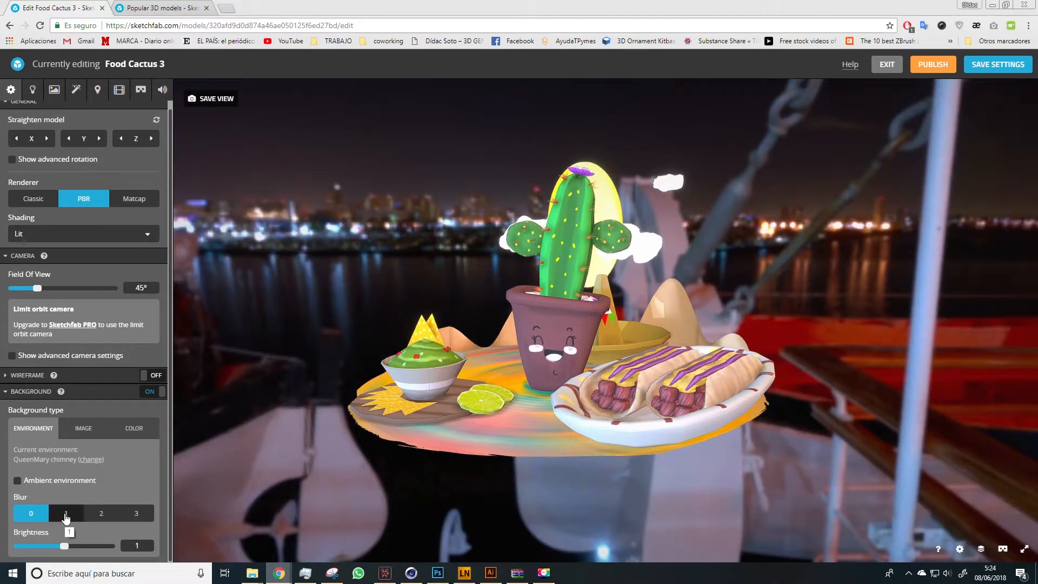
# Try background blur levels 1, 2 and 3, and set the background brightness to 0.83
pyautogui.click(66, 515)
pyautogui.click(100, 514)
pyautogui.click(135, 515)
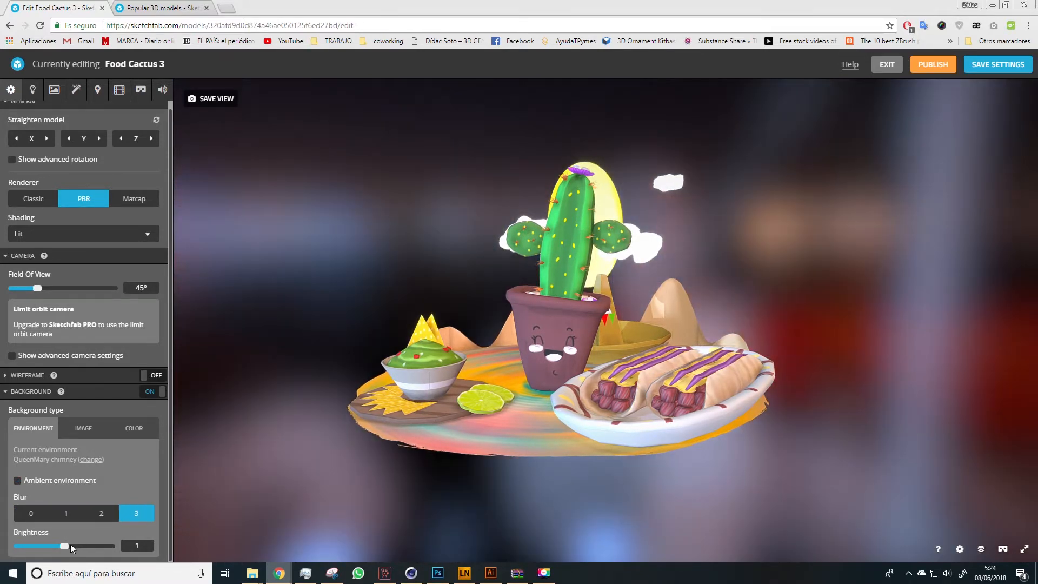
pyautogui.moveTo(71, 547)
pyautogui.mouseDown()
pyautogui.moveTo(91, 544)
pyautogui.moveTo(57, 547)
pyautogui.mouseUp()
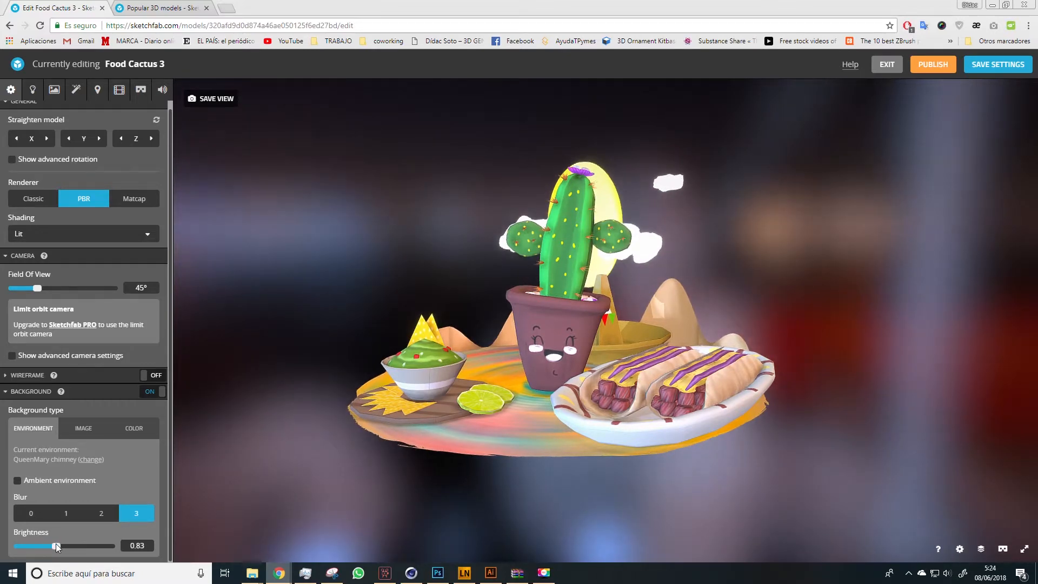
# Switch the background type to image and try the dirty_light and clean_light backgrounds
pyautogui.click(83, 428)
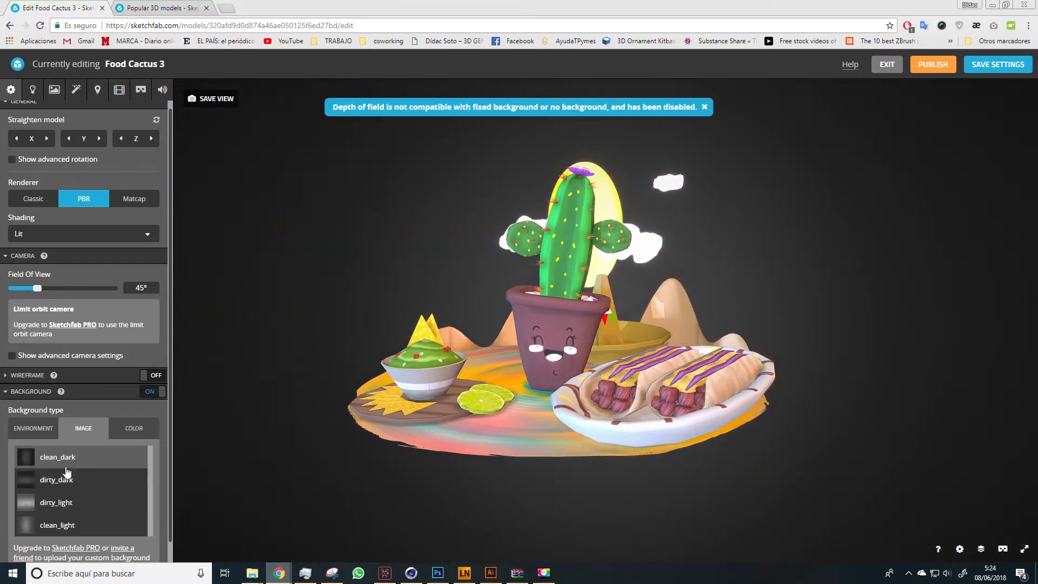
pyautogui.moveTo(427, 358); pyautogui.dragTo(438, 357)
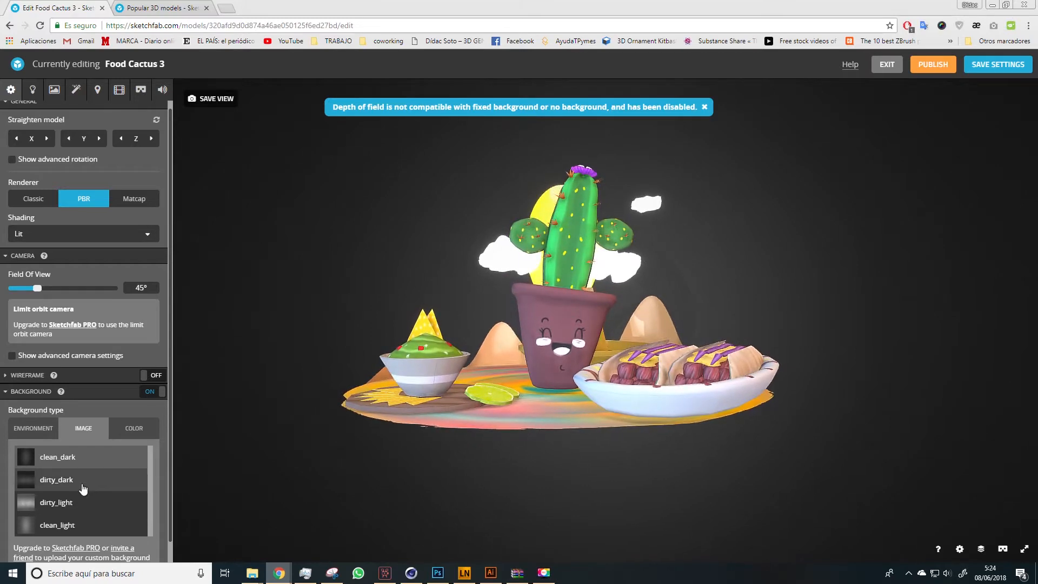
pyautogui.click(74, 503)
pyautogui.click(78, 520)
pyautogui.scroll(-1, 86, 511)
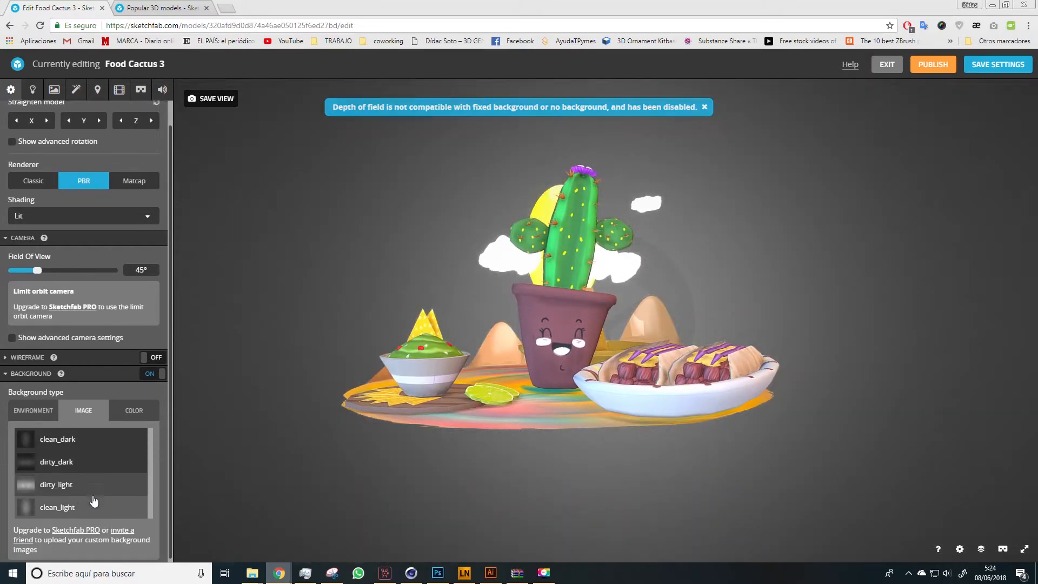
# Switch the background type to a plain colour and pick a pale yellow
pyautogui.click(138, 412)
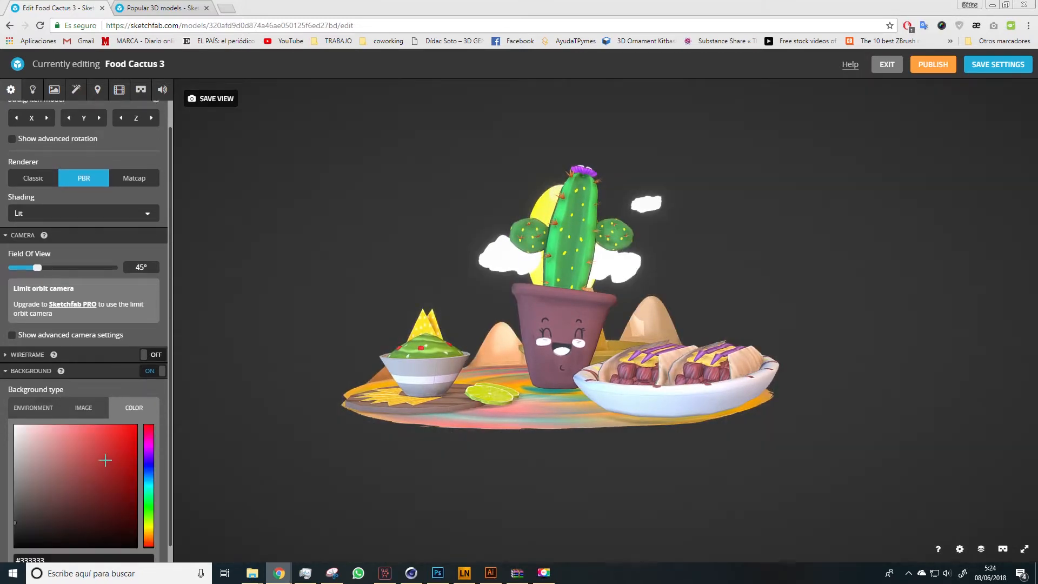
pyautogui.click(62, 475)
pyautogui.click(148, 525)
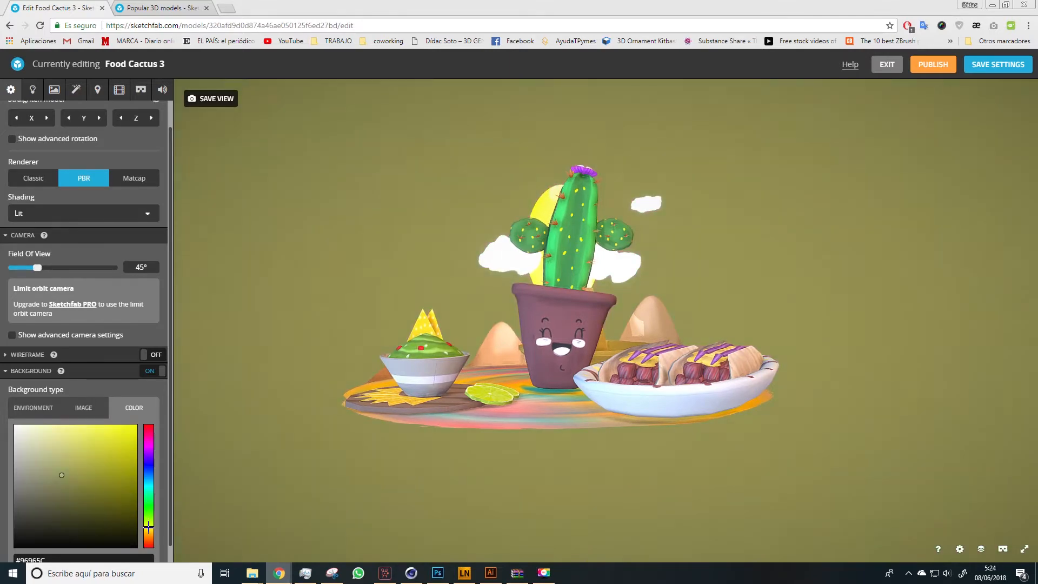
pyautogui.moveTo(81, 469); pyautogui.dragTo(54, 433)
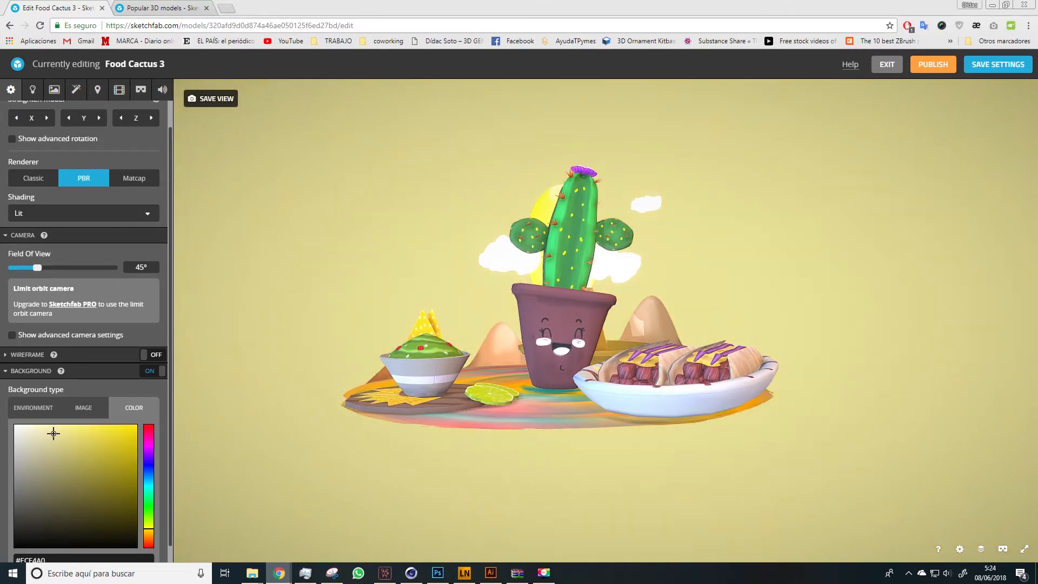
# Refine the background colour to a light cream orange, #FFE7BE, checking it against the model from other angles
pyautogui.moveTo(640, 308); pyautogui.dragTo(625, 355)
pyautogui.scroll(3, 603, 349)
pyautogui.moveTo(52, 433); pyautogui.dragTo(46, 424)
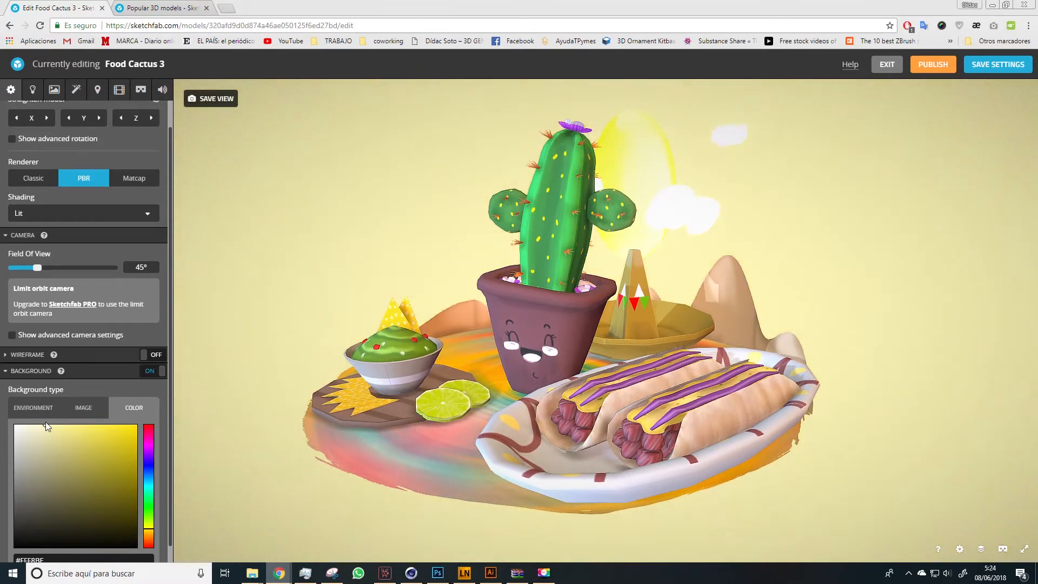
pyautogui.moveTo(149, 528); pyautogui.dragTo(151, 531)
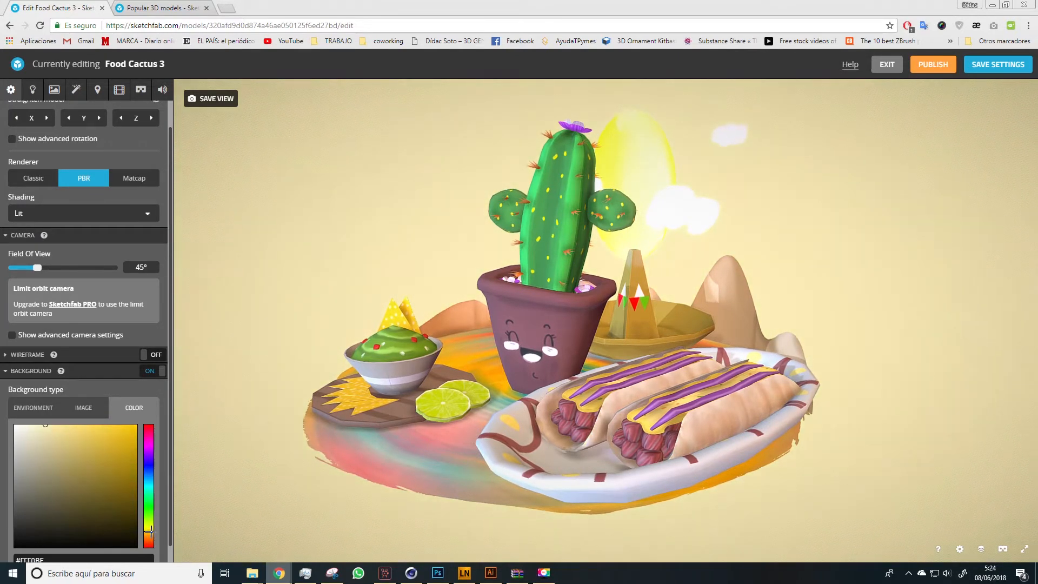
pyautogui.moveTo(414, 428); pyautogui.dragTo(520, 381)
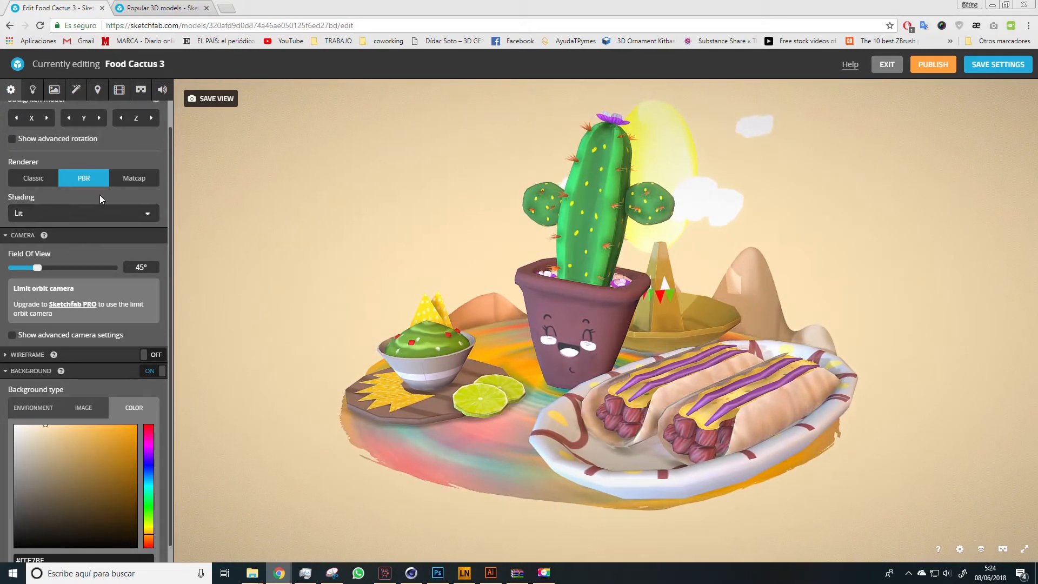
pyautogui.click(32, 90)
pyautogui.click(75, 92)
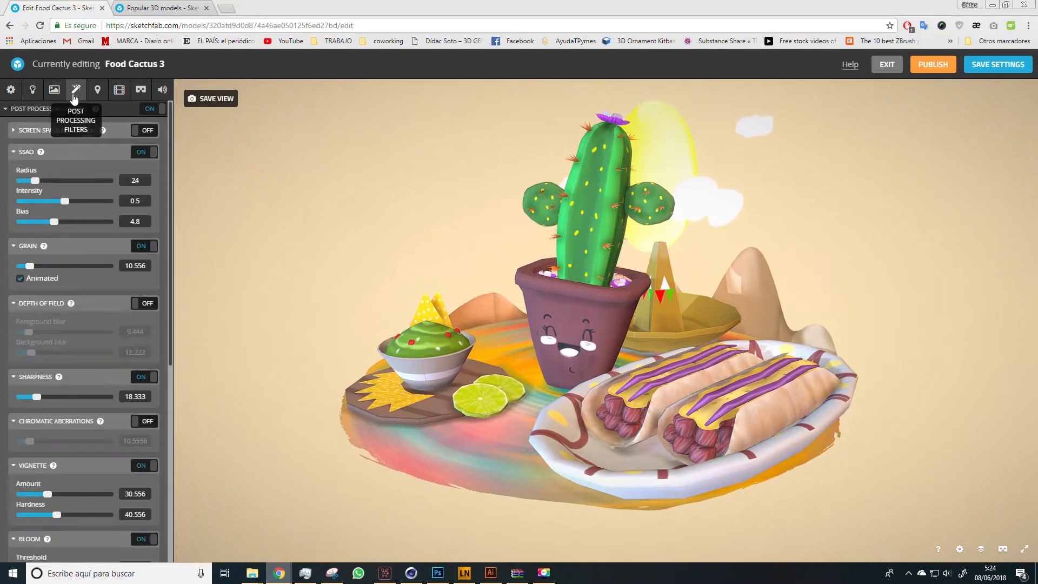
pyautogui.click(54, 89)
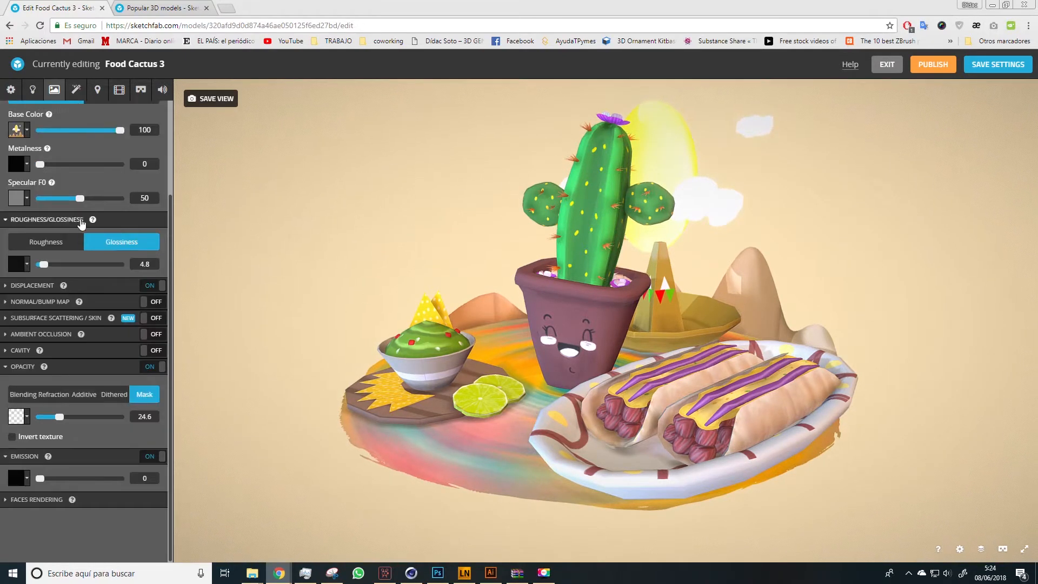
pyautogui.moveTo(497, 365)
pyautogui.mouseDown()
pyautogui.moveTo(609, 351)
pyautogui.moveTo(602, 325)
pyautogui.mouseUp()
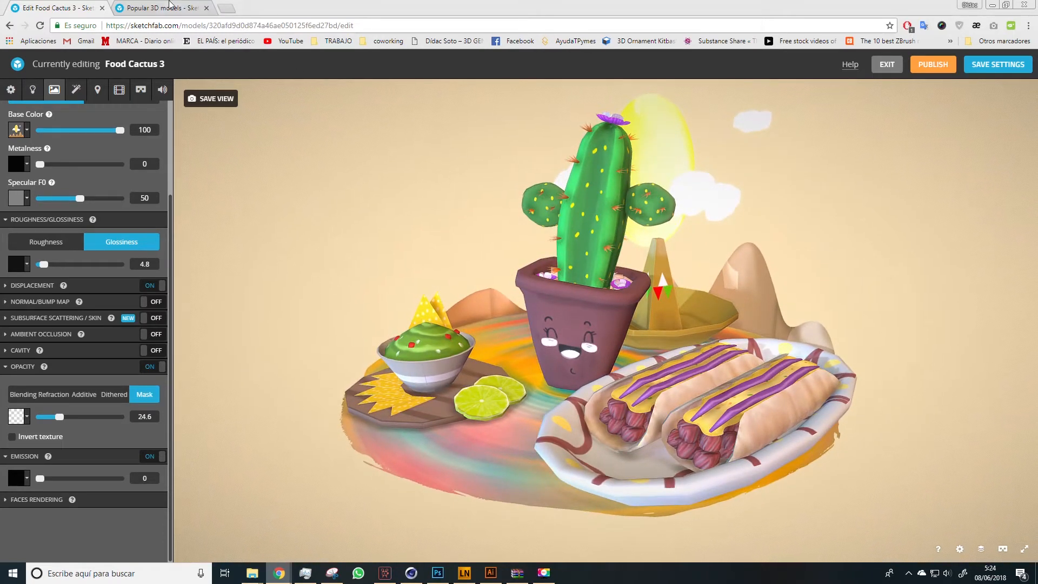
# Open the published Mexic Food model from the account's own models and view it in fullscreen for comparison
pyautogui.click(173, 7)
pyautogui.moveTo(909, 93)
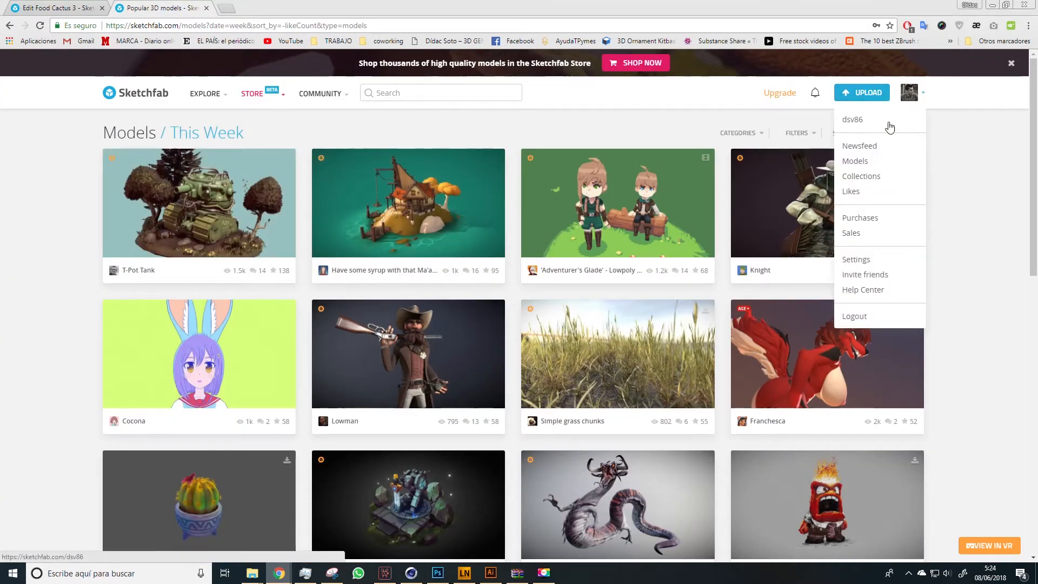
pyautogui.click(870, 159)
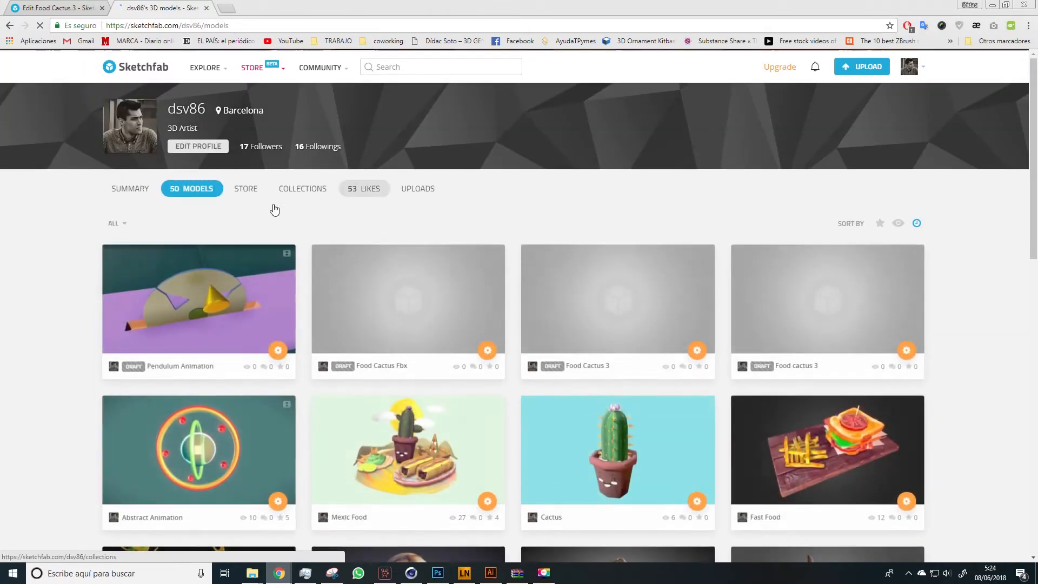
pyautogui.scroll(-1, 439, 439)
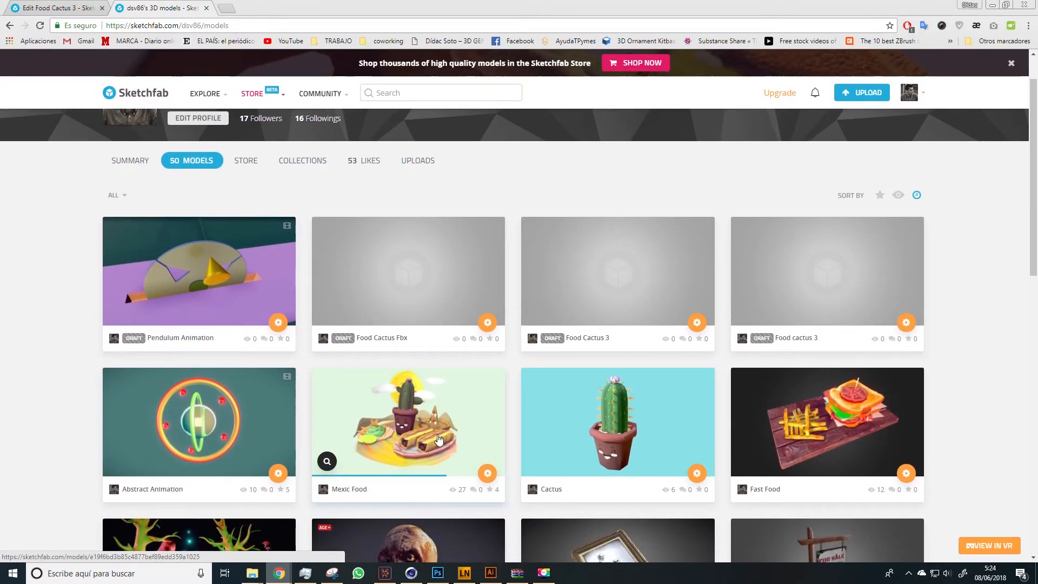
pyautogui.click(439, 439)
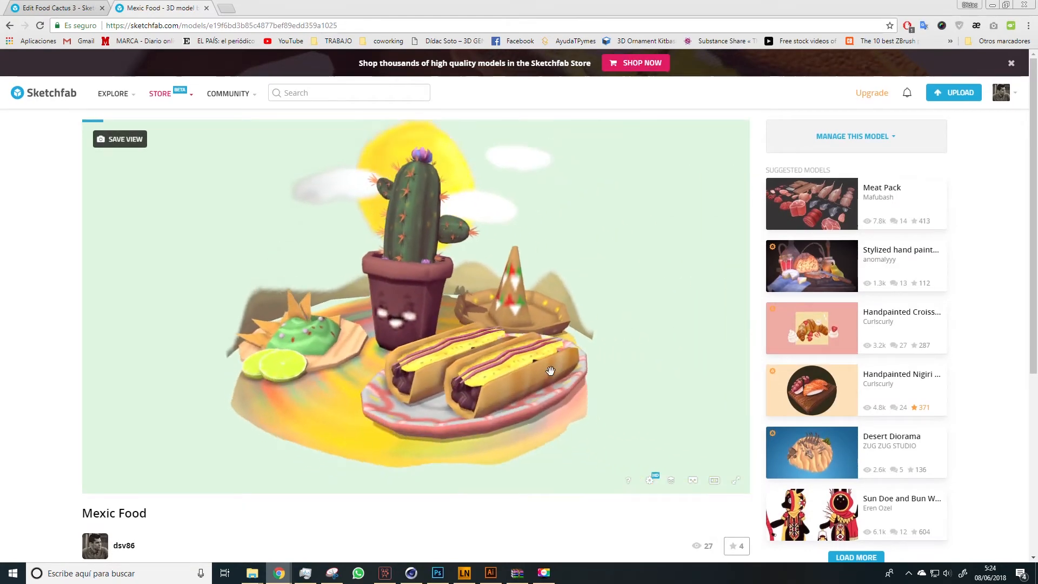
pyautogui.click(736, 480)
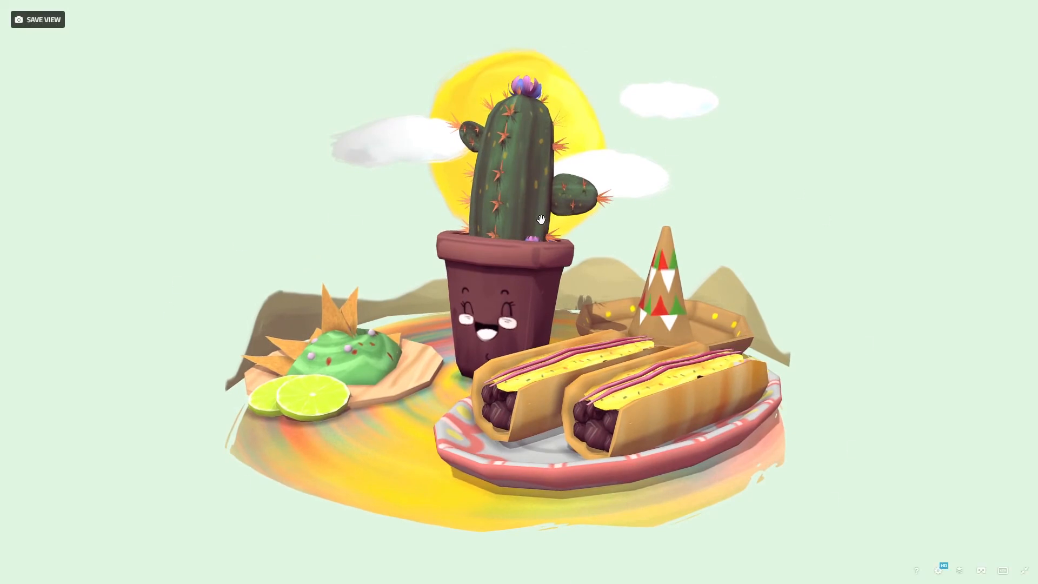
pyautogui.click(1024, 570)
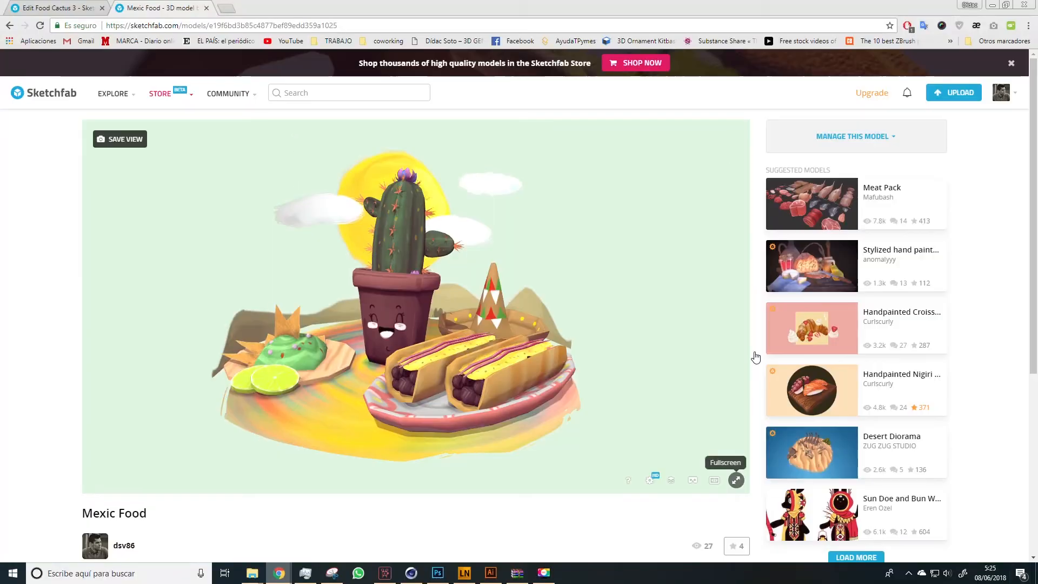
# Return to the Food Cactus 3 editor and preview the model in fullscreen
pyautogui.click(60, 8)
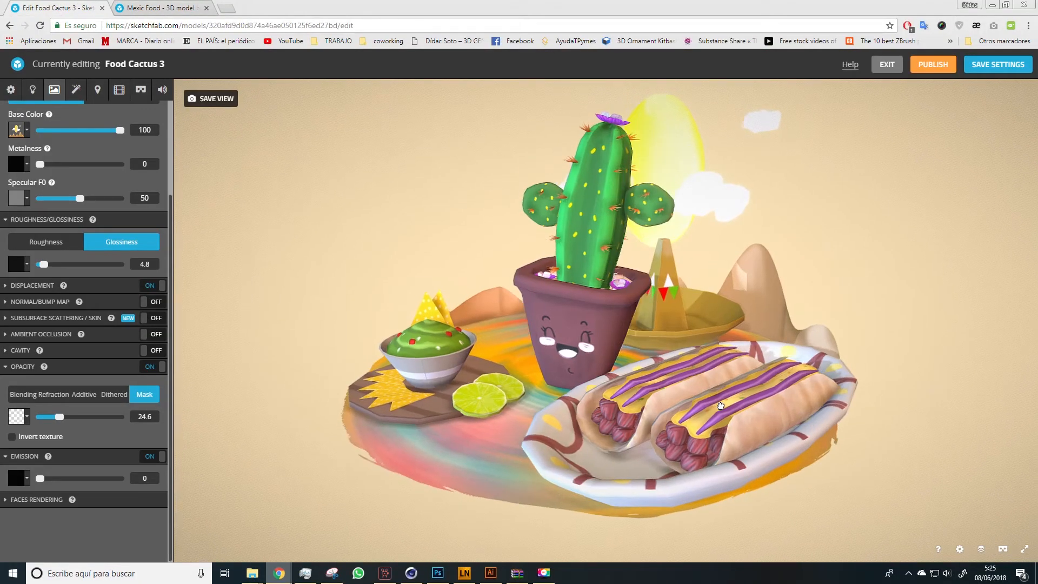
pyautogui.click(1024, 549)
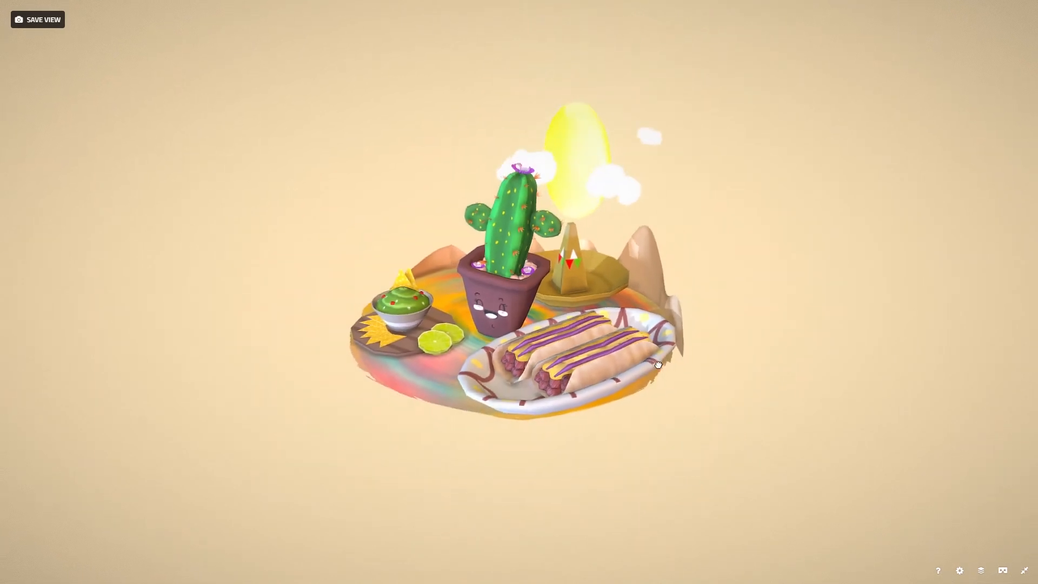
pyautogui.click(1024, 570)
# Switch to the Mexic Food model page and set its Model Inspector to Final Render
pyautogui.click(157, 7)
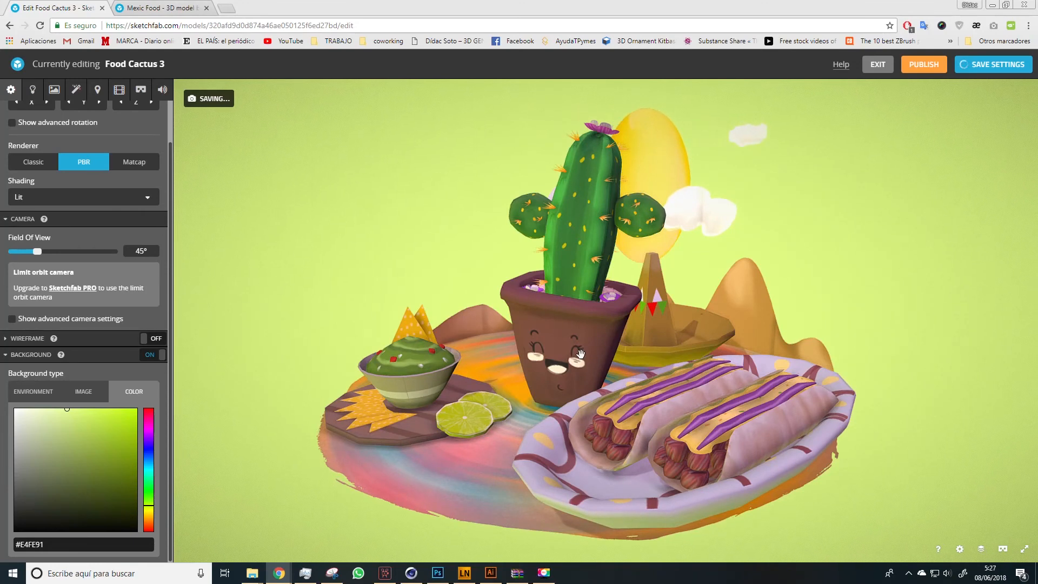
pyautogui.click(160, 6)
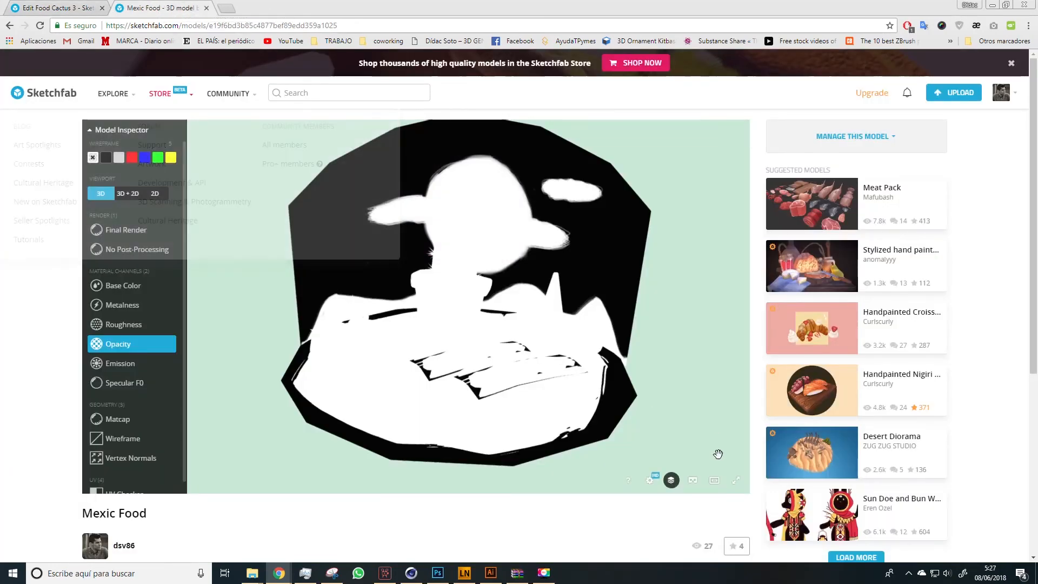
pyautogui.click(127, 231)
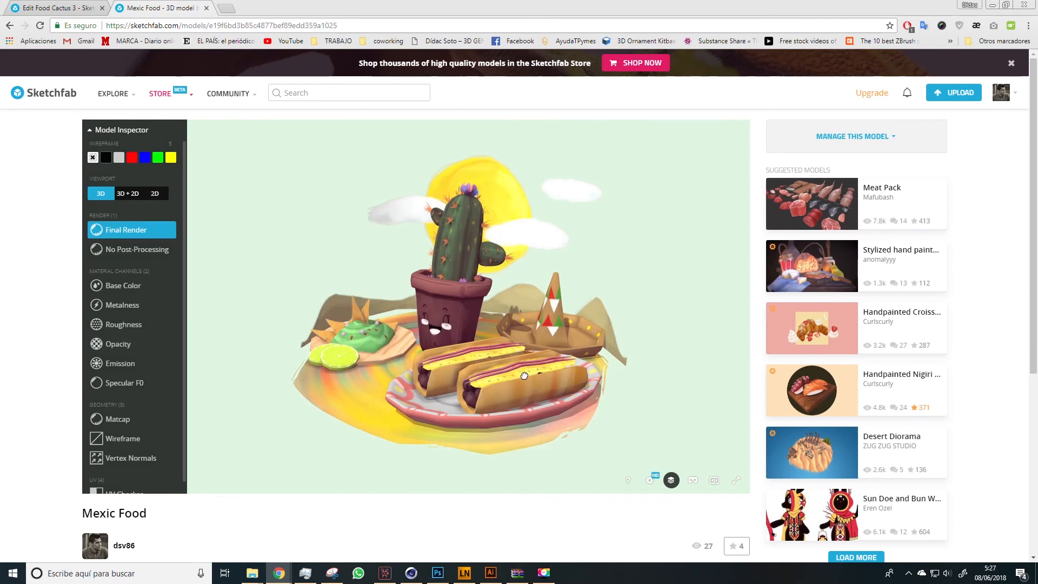